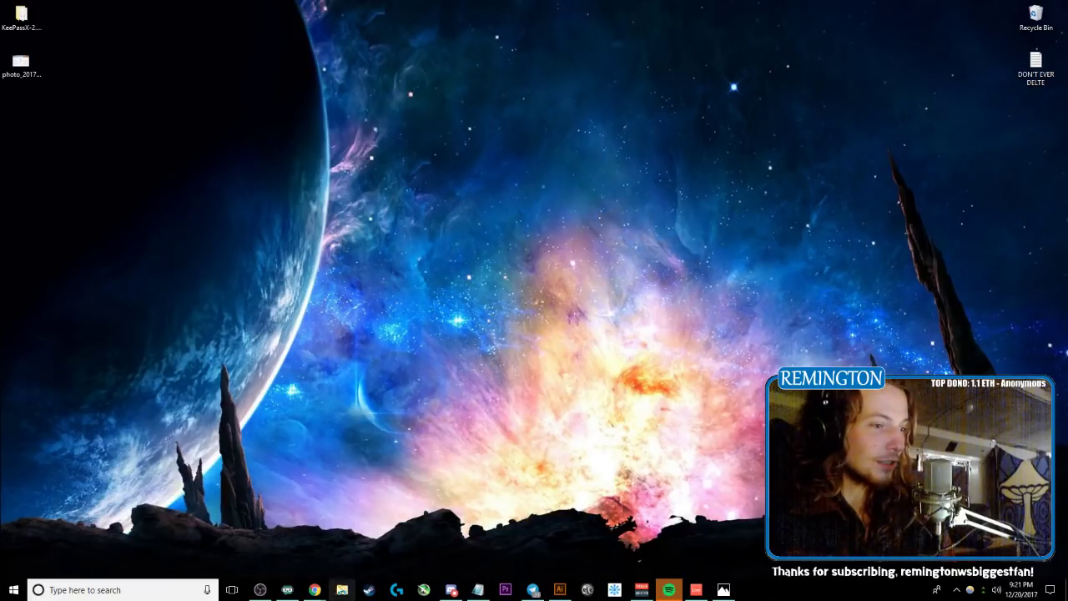
Step: Switch to Chrome and open the MyEtherWallet Contracts page in a new tab
{"action": "mouse_move", "coordinate": [315, 588]}
{"action": "left_click", "coordinate": [302, 536]}
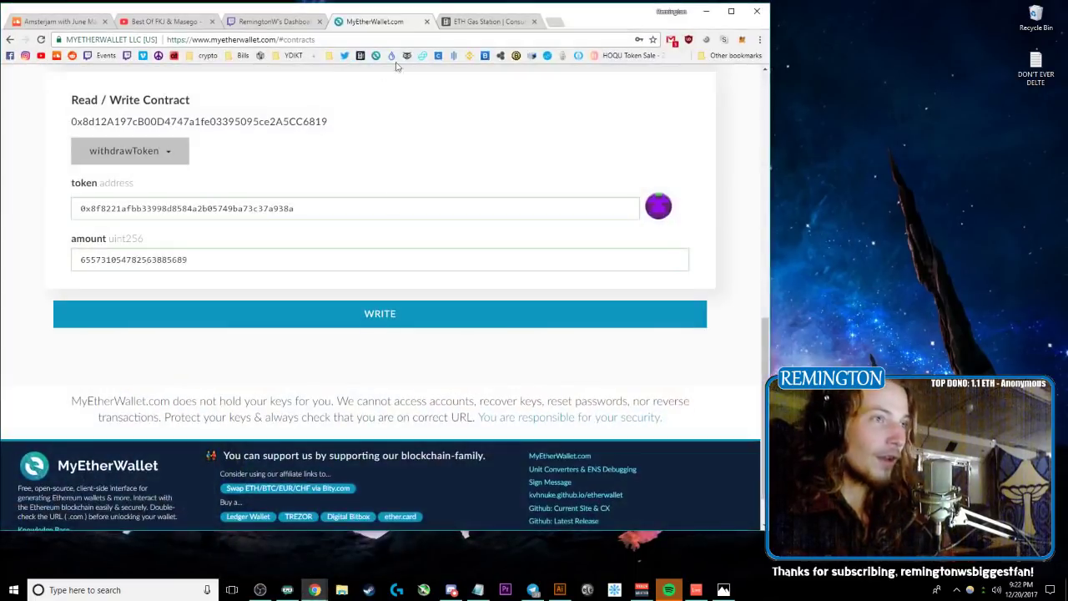
{"action": "left_click", "coordinate": [553, 25]}
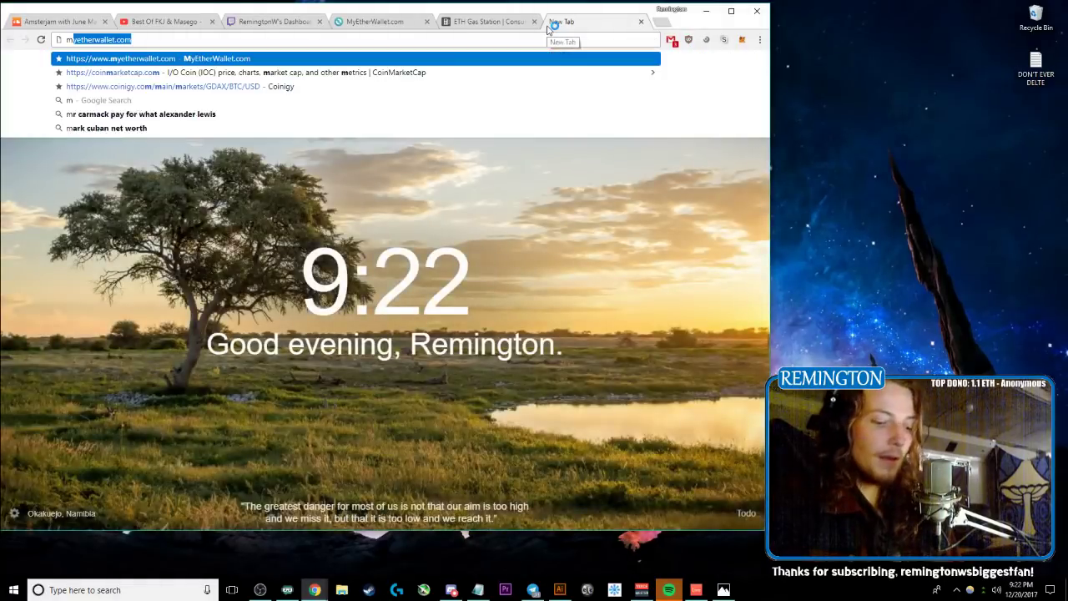
{"action": "type", "text": "myeth"}
{"action": "key", "text": "Return"}
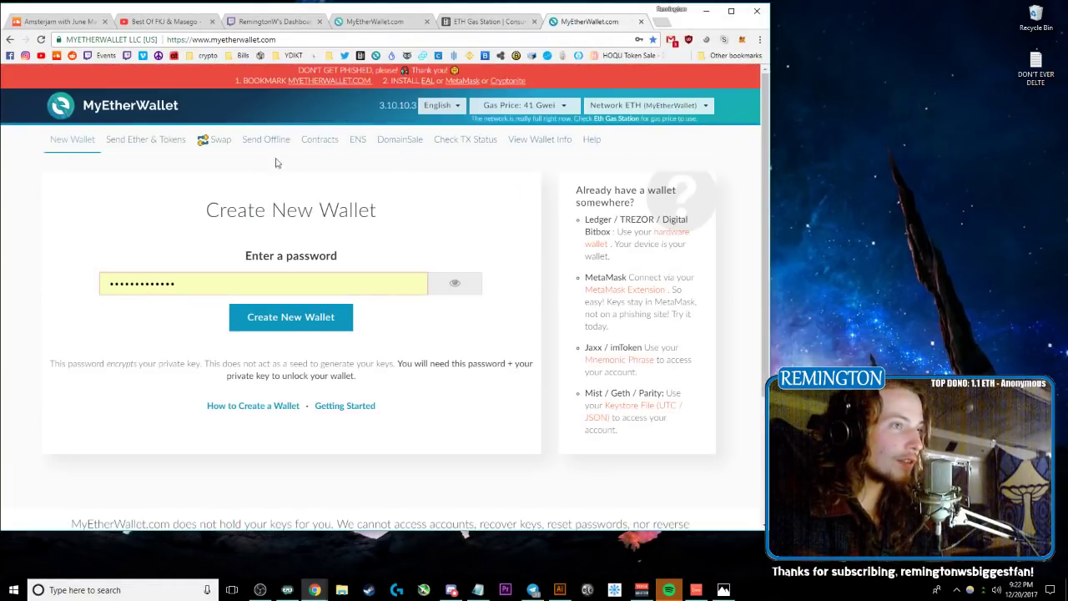
{"action": "left_click", "coordinate": [319, 140]}
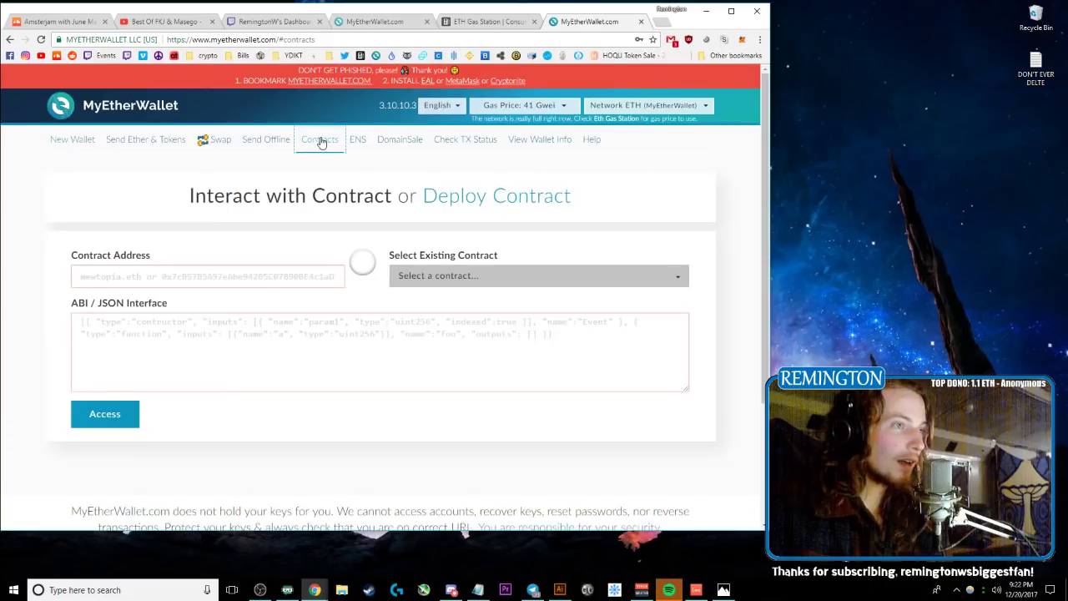
Step: Choose the existing contract EtherDelta (02/09/2017) and access it
{"action": "left_click", "coordinate": [504, 277]}
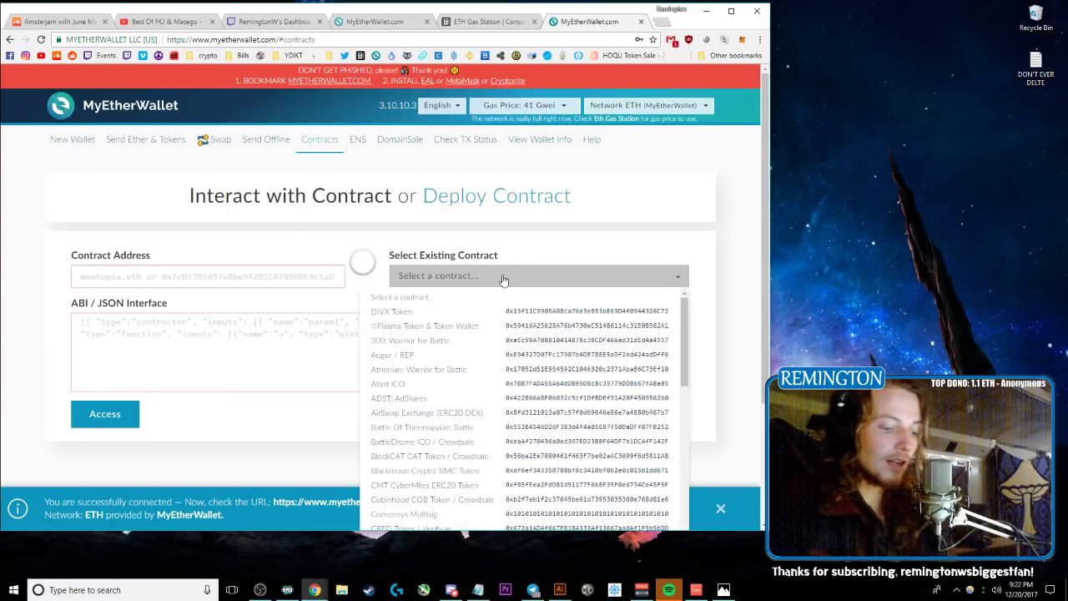
{"action": "key", "text": "ctrl+f"}
{"action": "type", "text": "etherdelta"}
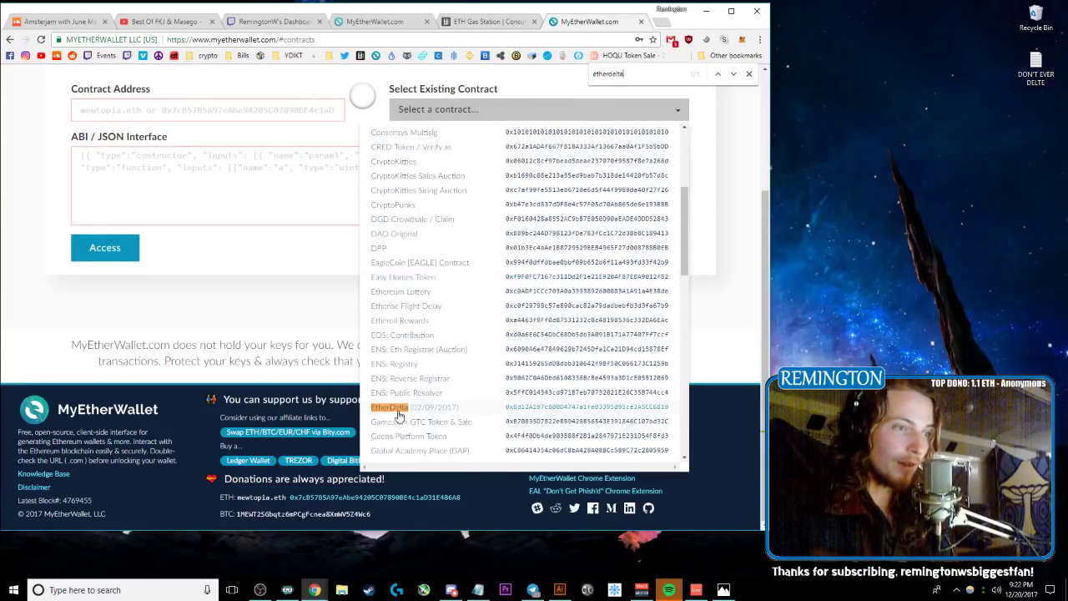
{"action": "left_click", "coordinate": [398, 409]}
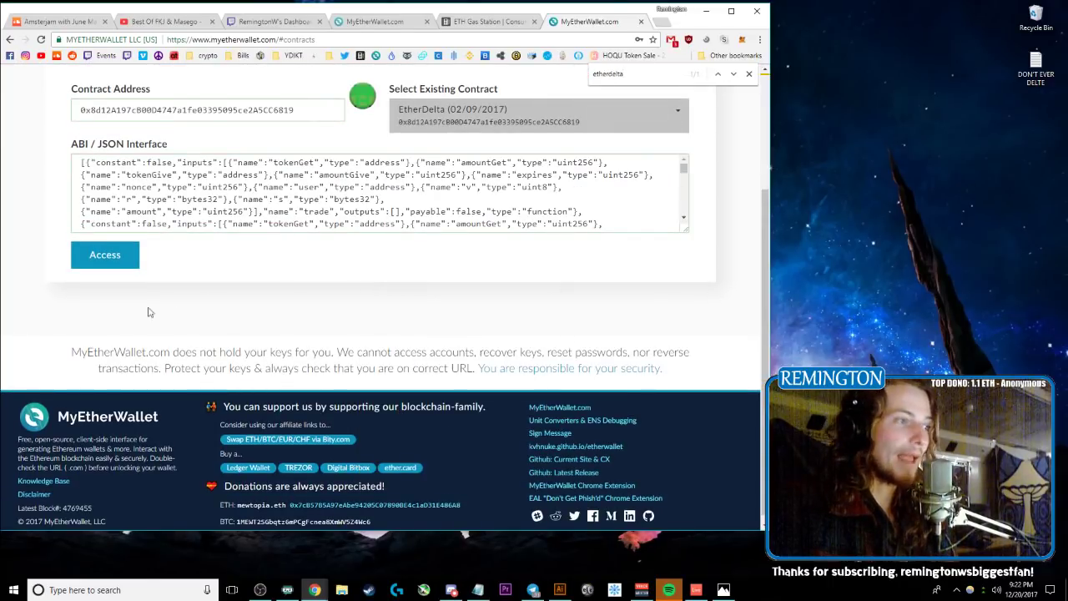
{"action": "scroll", "coordinate": [148, 313], "scroll_direction": "up", "scroll_amount": 2}
{"action": "left_click", "coordinate": [109, 368]}
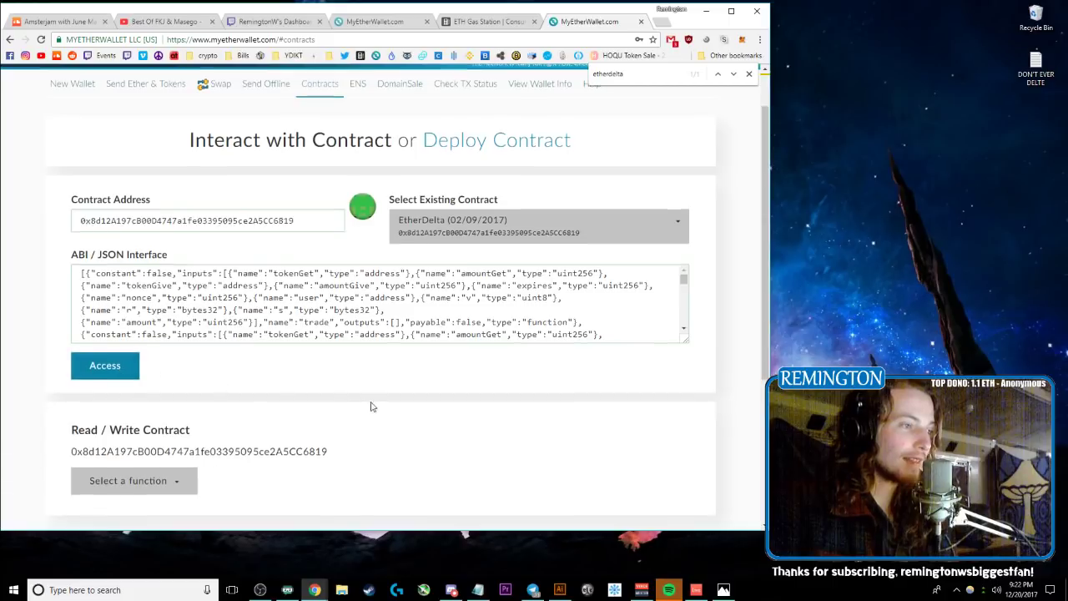
Step: Choose the balanceOf function in the Read / Write Contract section
{"action": "scroll", "coordinate": [160, 336], "scroll_direction": "down", "scroll_amount": 2}
{"action": "left_click_drag", "start_coordinate": [72, 317], "coordinate": [376, 353]}
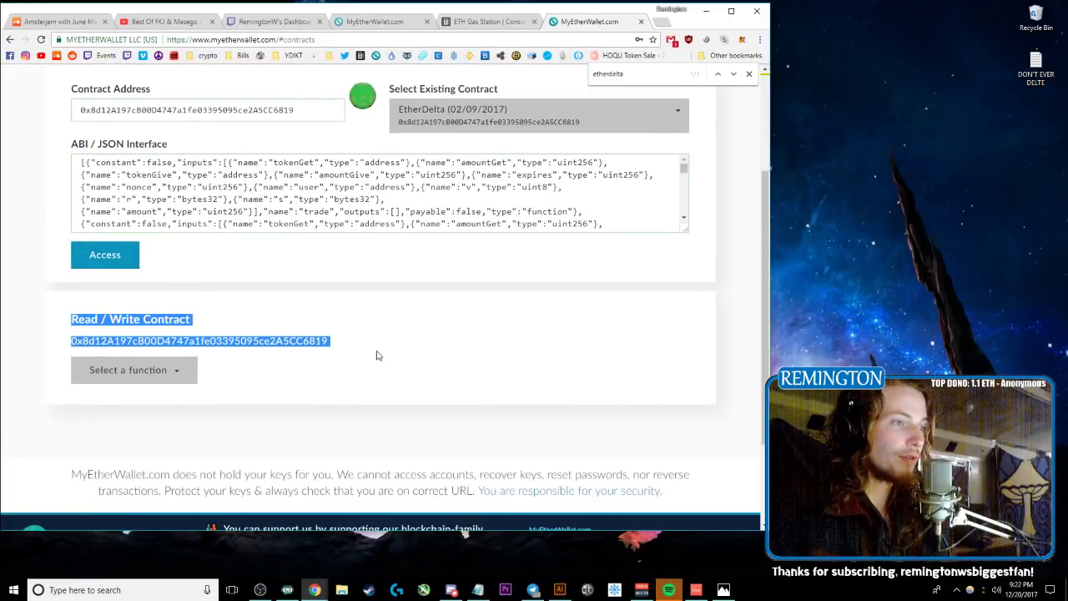
{"action": "left_click", "coordinate": [536, 373]}
{"action": "left_click", "coordinate": [157, 380]}
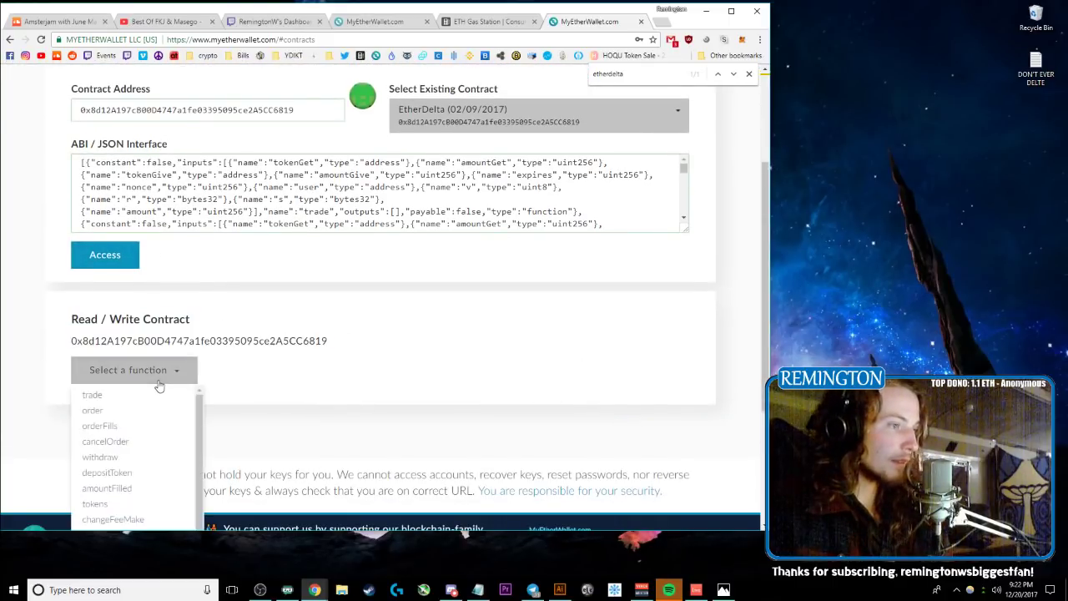
{"action": "scroll", "coordinate": [159, 334], "scroll_direction": "down", "scroll_amount": 2}
{"action": "scroll", "coordinate": [138, 450], "scroll_direction": "down", "scroll_amount": 2}
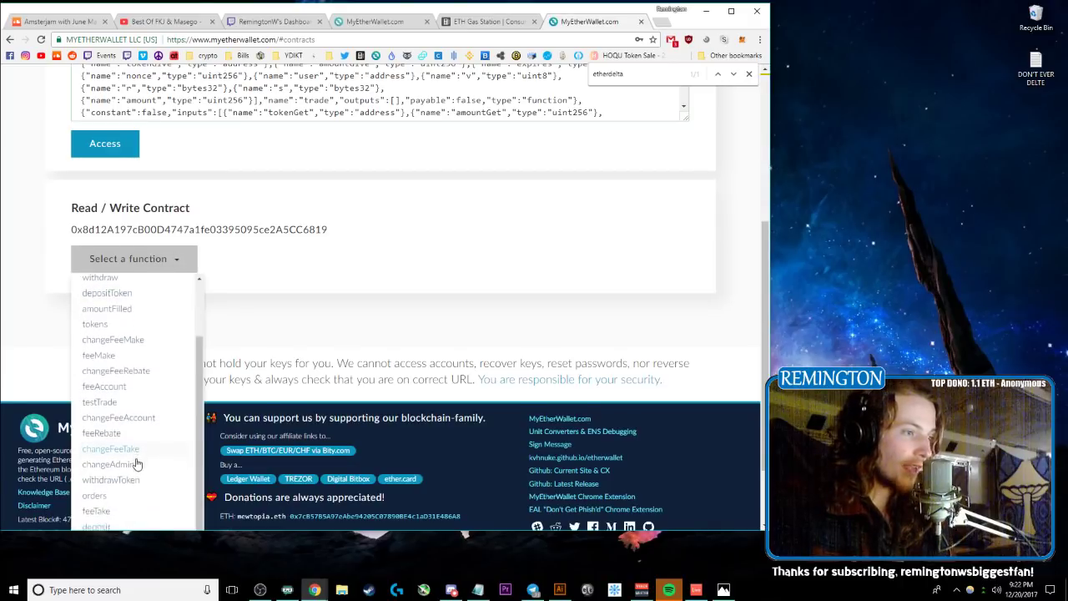
{"action": "scroll", "coordinate": [159, 500], "scroll_direction": "down", "scroll_amount": 1}
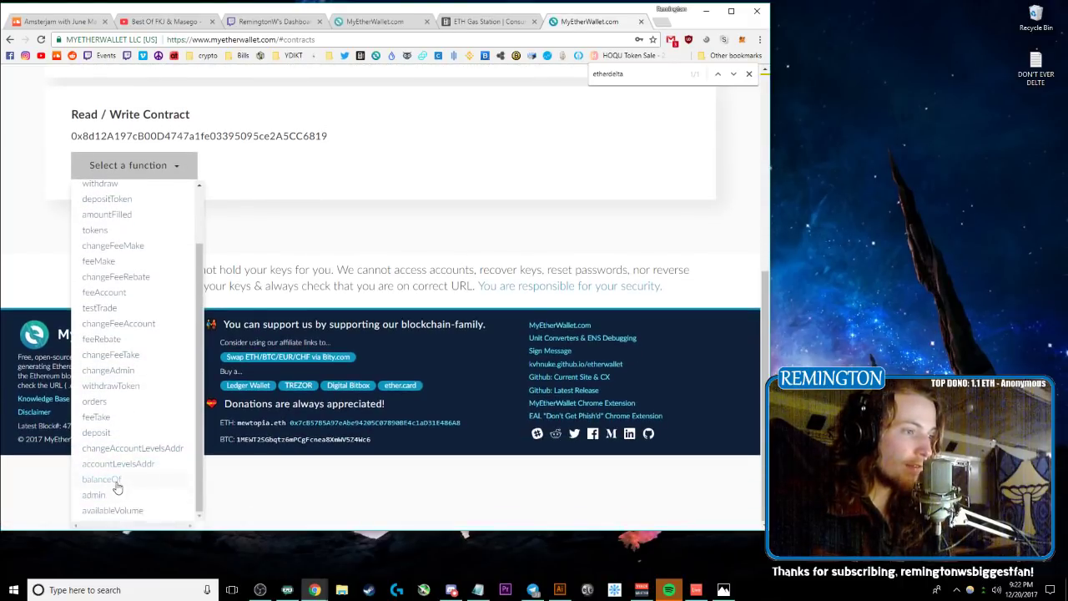
{"action": "left_click", "coordinate": [115, 481]}
{"action": "left_click", "coordinate": [195, 220]}
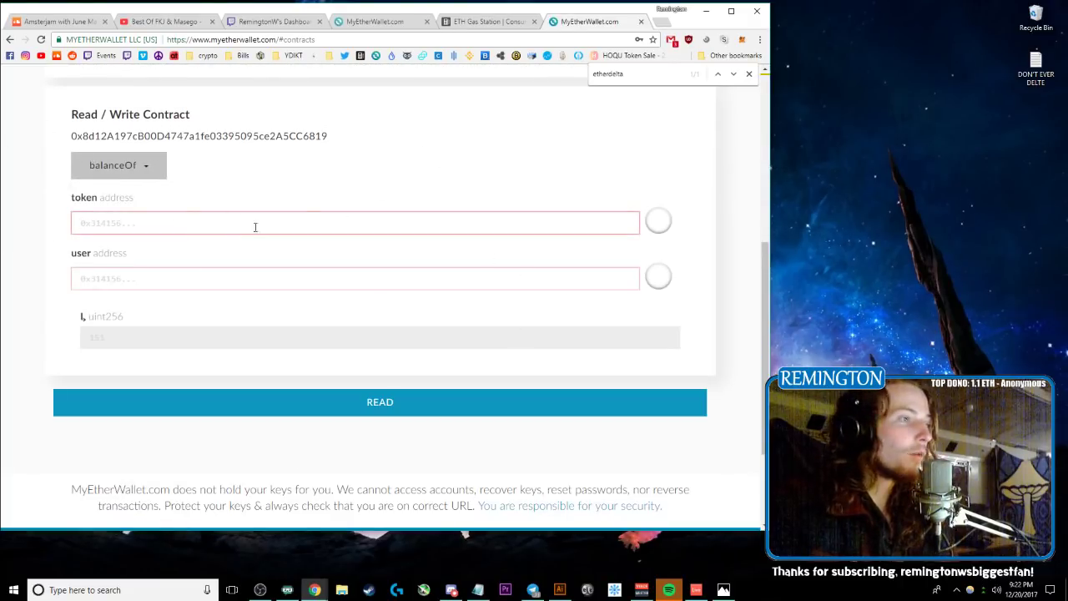
{"action": "scroll", "coordinate": [255, 226], "scroll_direction": "up", "scroll_amount": 1}
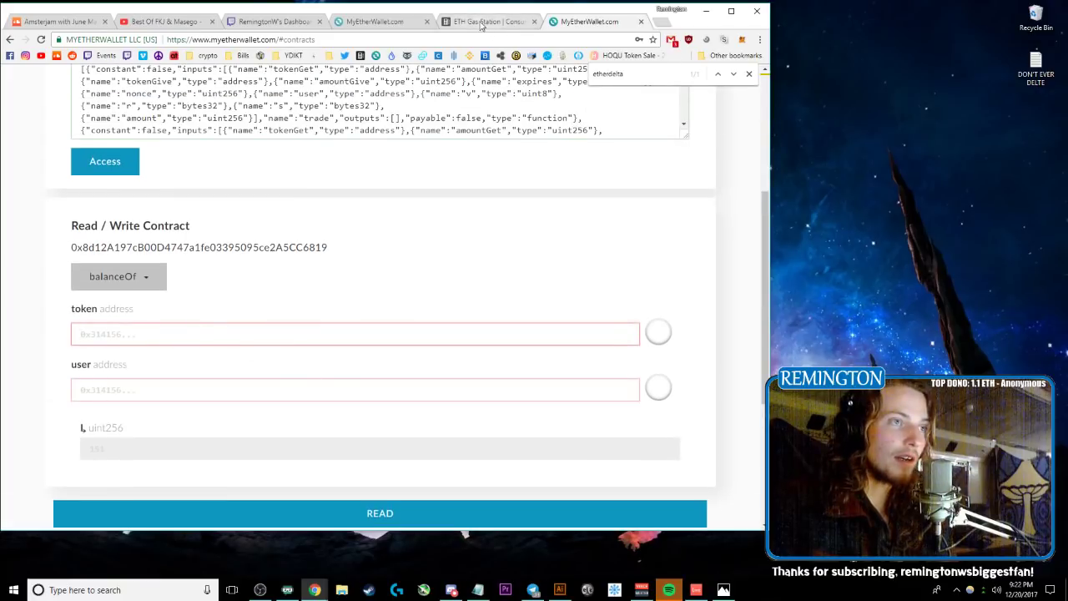
{"action": "left_click", "coordinate": [496, 25]}
{"action": "left_click", "coordinate": [375, 22]}
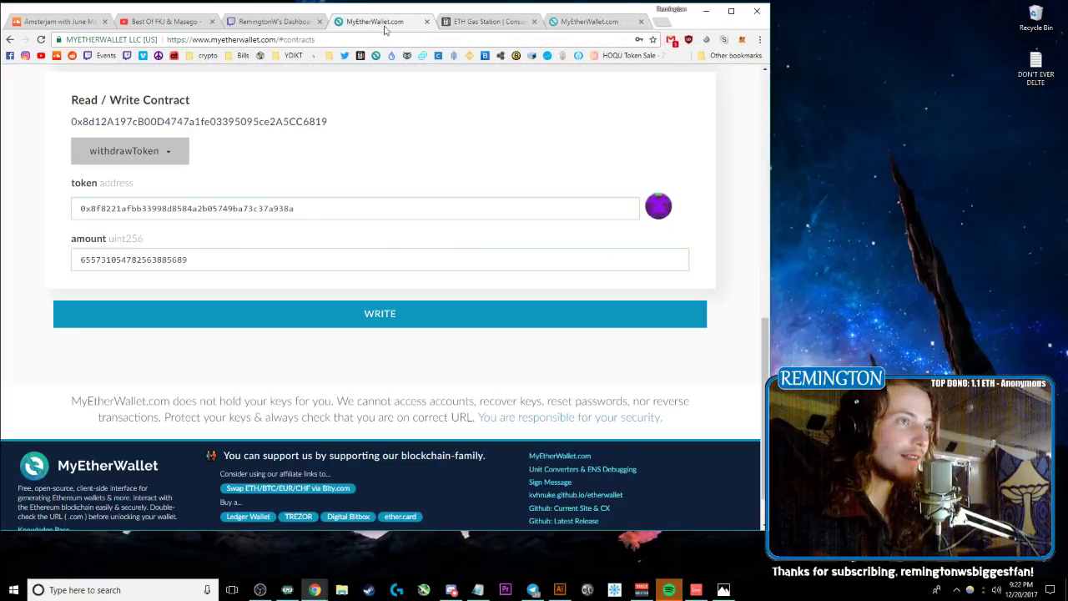
{"action": "left_click", "coordinate": [585, 22]}
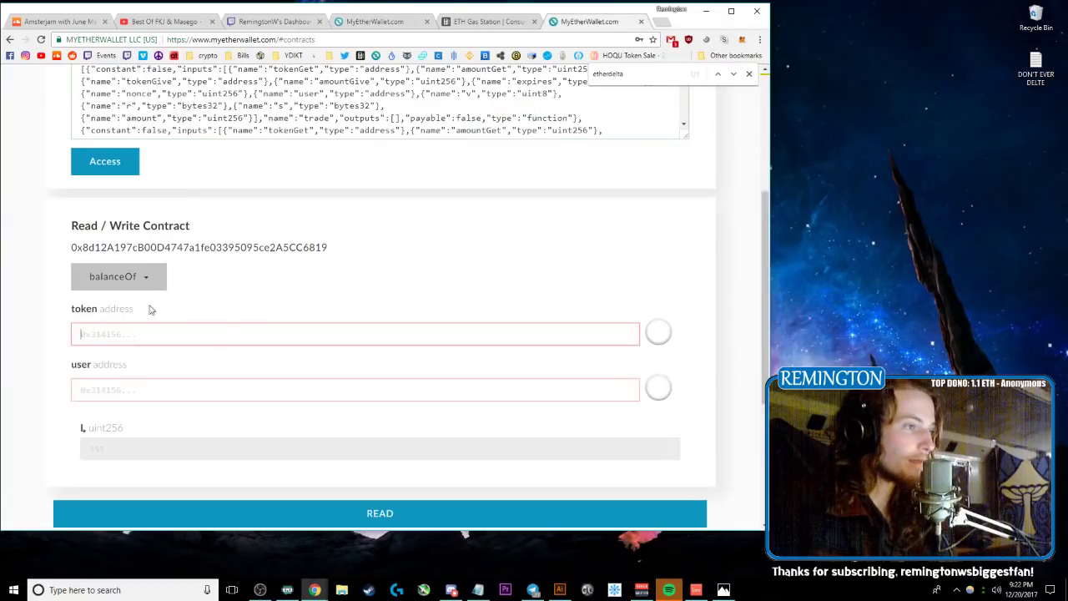
Step: Open Etherscan's token tracker in a new browser tab
{"action": "left_click", "coordinate": [660, 22]}
{"action": "type", "text": "ether"}
{"action": "key", "text": "Return"}
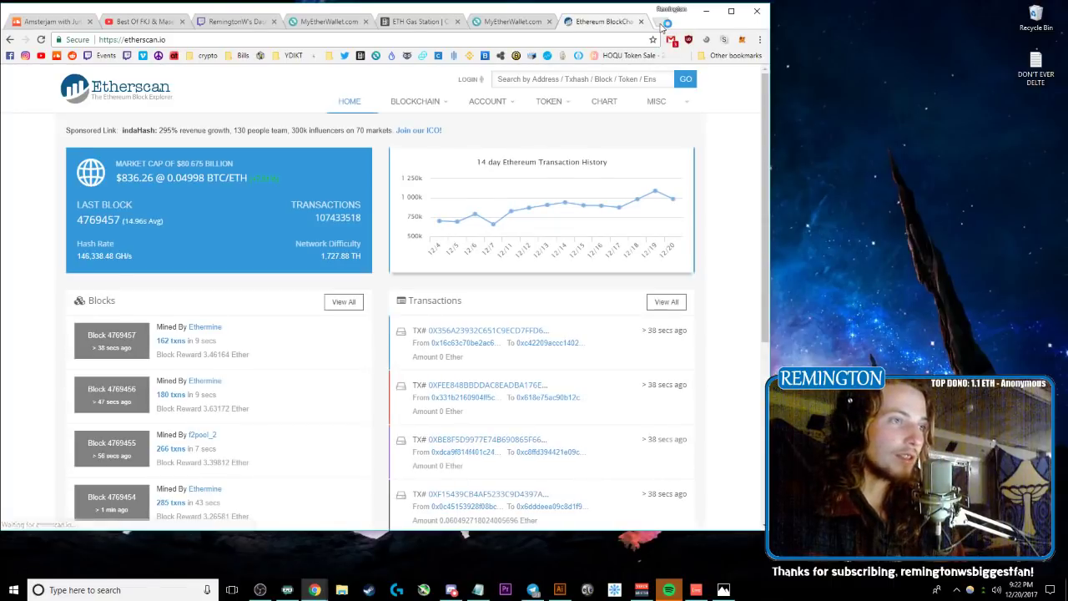
{"action": "mouse_move", "coordinate": [549, 103]}
{"action": "left_click", "coordinate": [561, 123]}
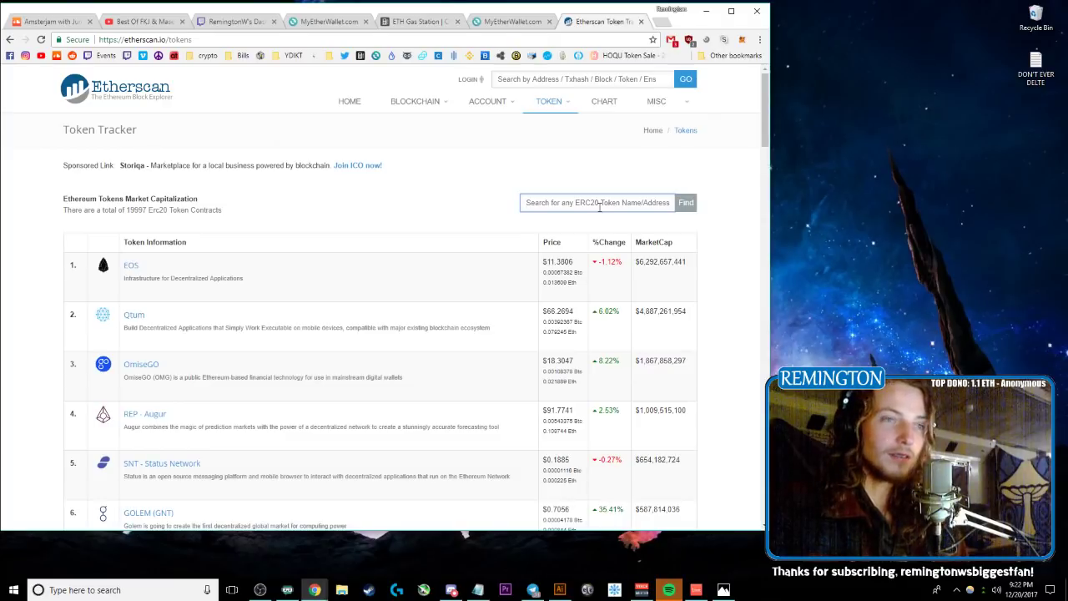
Step: Search the tokens for omg, open the OmiseGo token page and copy its contract address
{"action": "type", "text": "omg"}
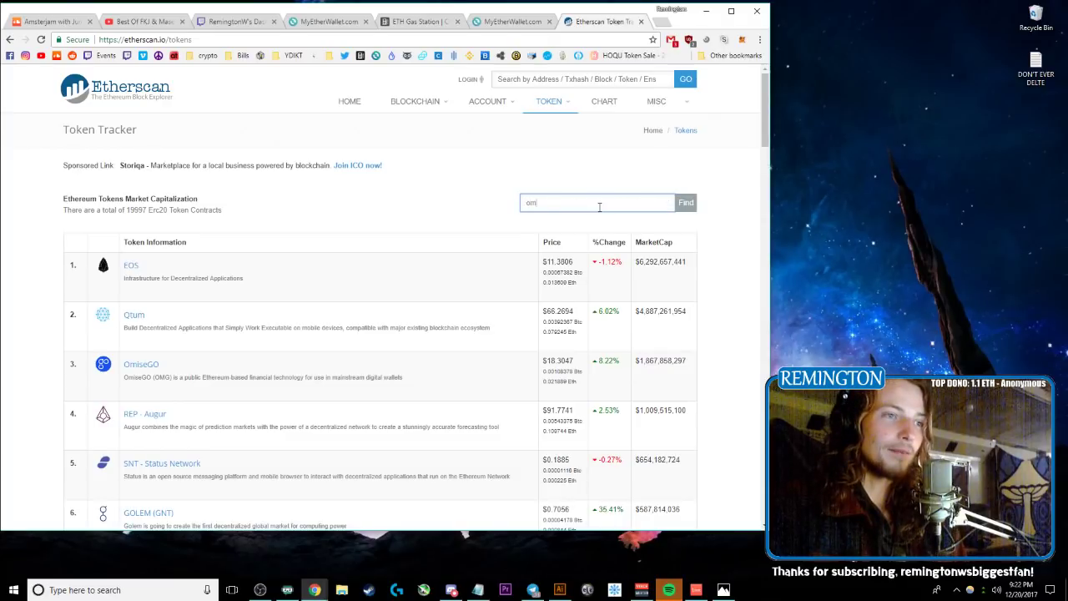
{"action": "left_click", "coordinate": [608, 221]}
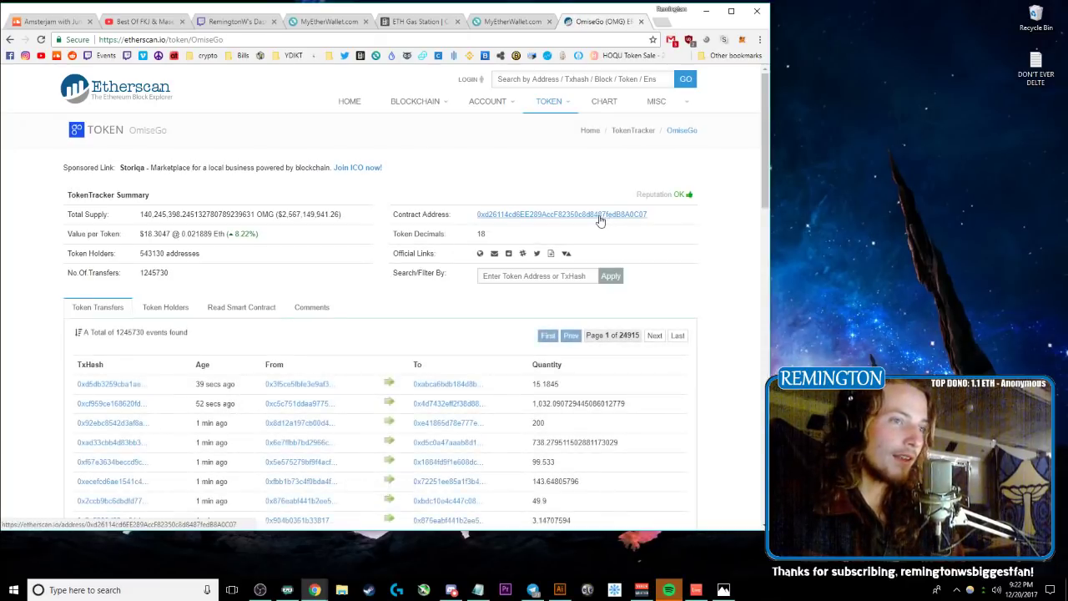
{"action": "right_click", "coordinate": [600, 216]}
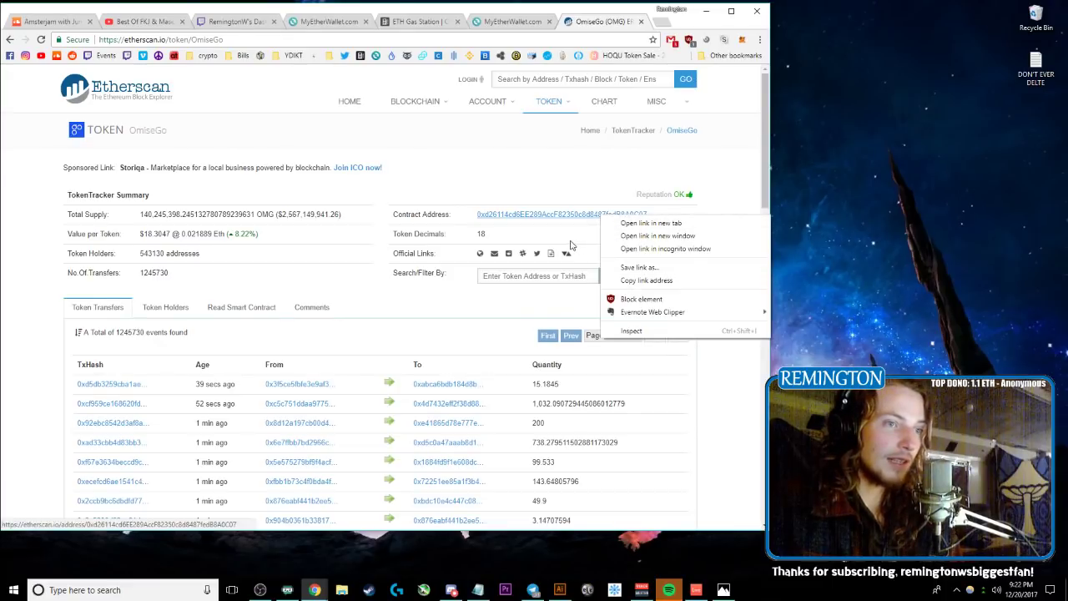
{"action": "left_click", "coordinate": [665, 216]}
{"action": "left_click_drag", "start_coordinate": [665, 215], "coordinate": [475, 224]}
{"action": "key", "text": "ctrl+c"}
Step: Return to the MyEtherWallet balanceOf form and paste the OmiseGo contract address as the token address
{"action": "left_click", "coordinate": [498, 22]}
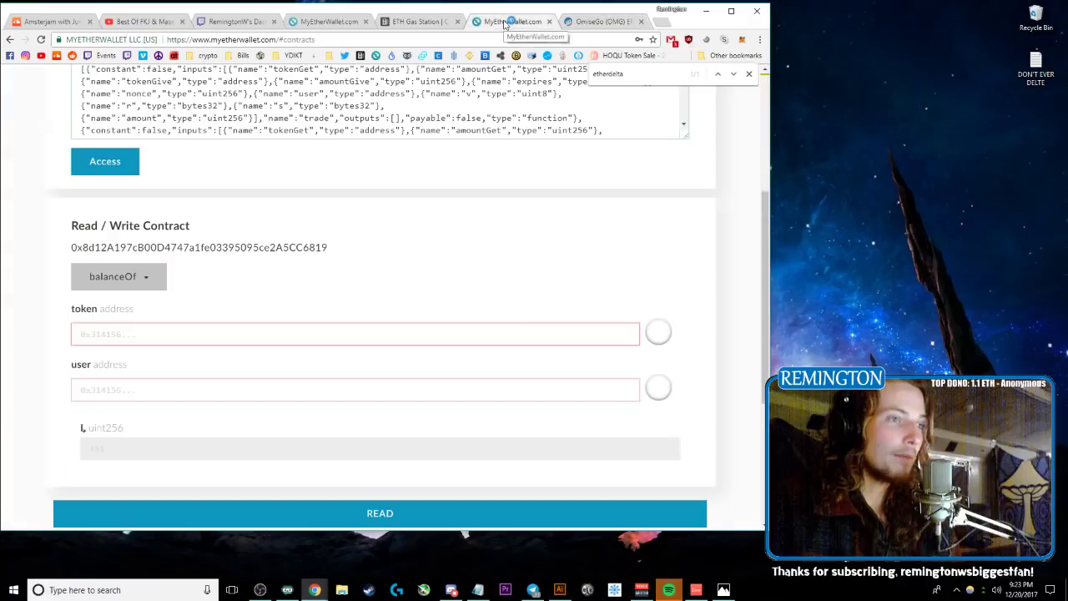
{"action": "left_click", "coordinate": [190, 330]}
{"action": "key", "text": "ctrl+v"}
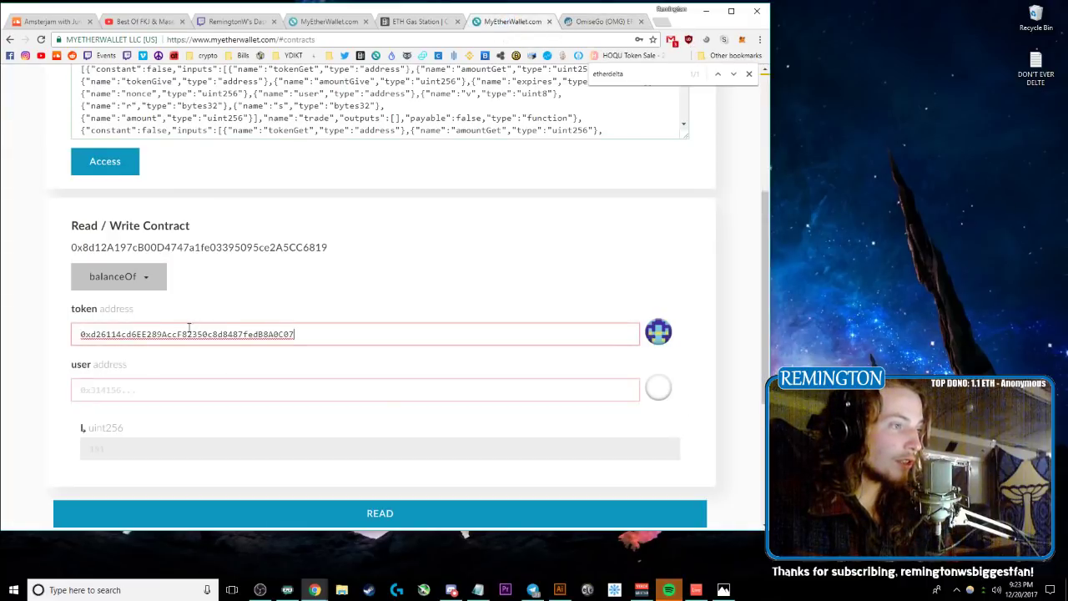
Step: Copy the Account 1 address from the MetaMask extension and paste it as the user address
{"action": "left_click", "coordinate": [296, 382]}
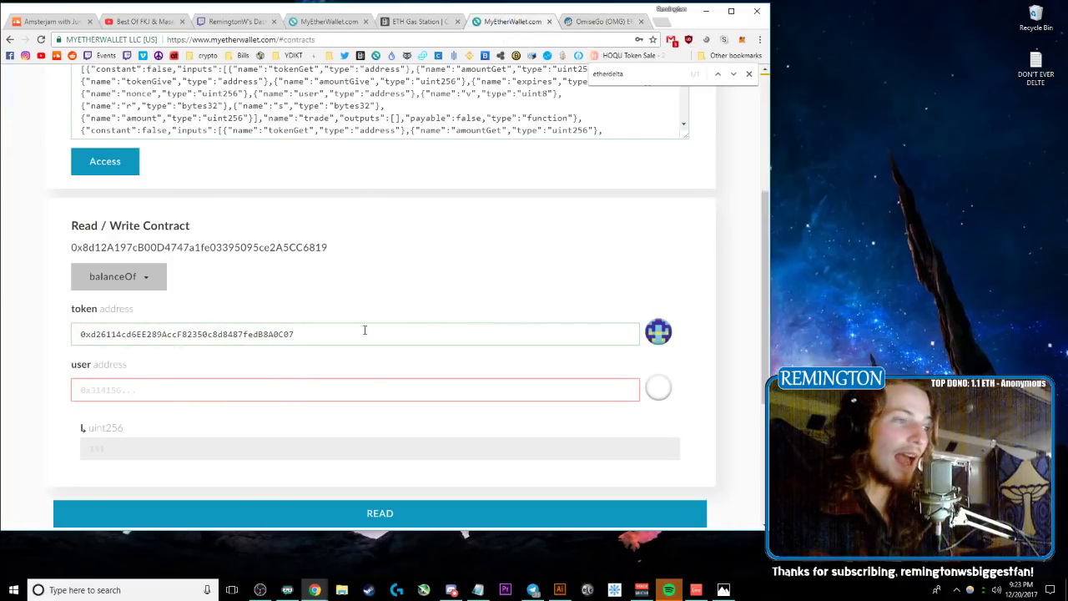
{"action": "left_click", "coordinate": [748, 73]}
{"action": "left_click", "coordinate": [272, 378]}
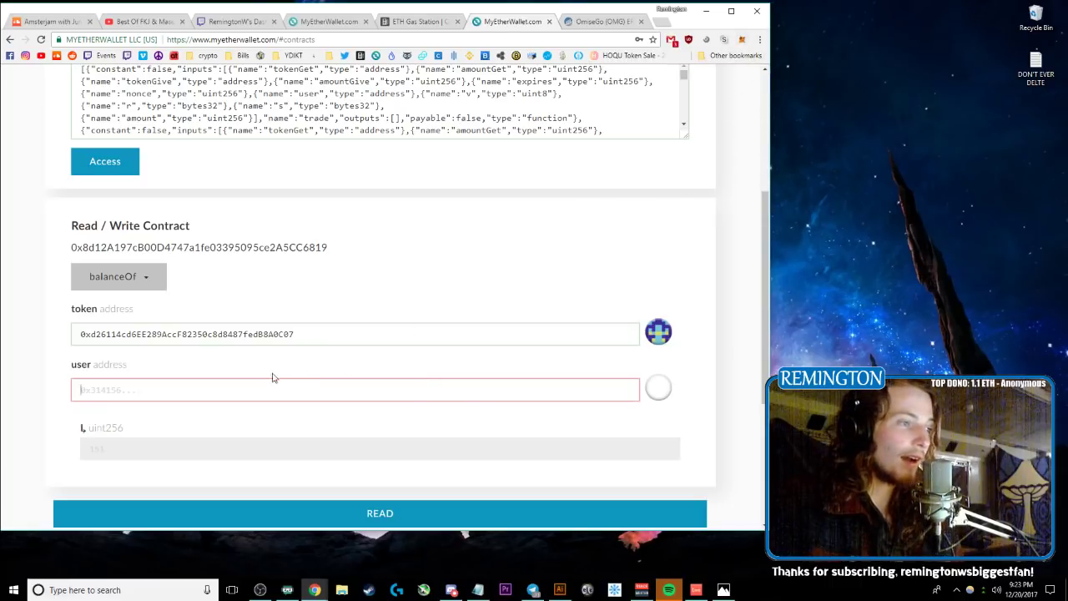
{"action": "left_click", "coordinate": [741, 43]}
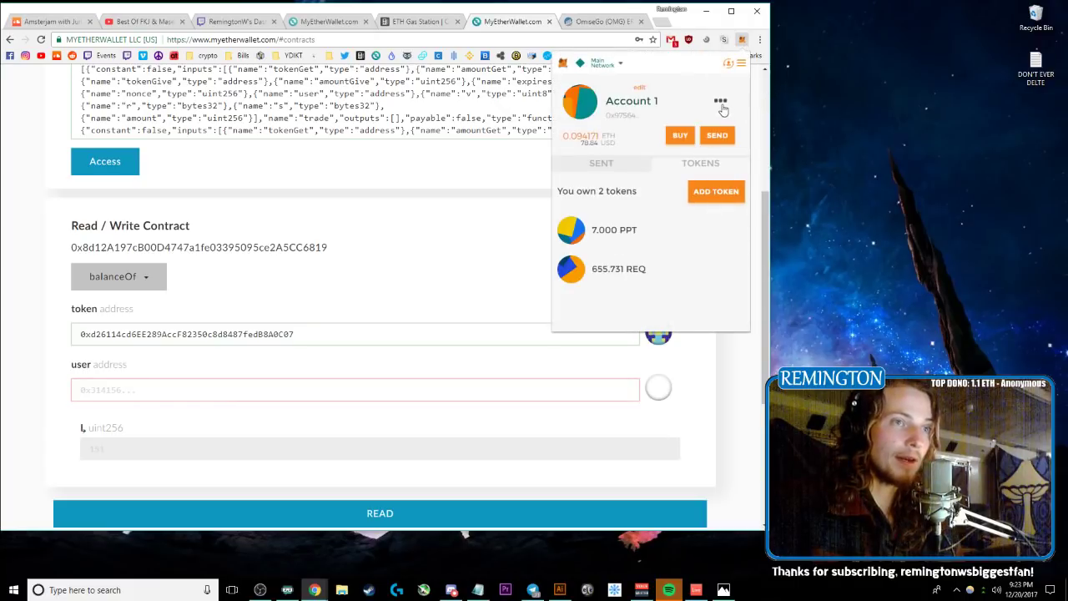
{"action": "left_click", "coordinate": [721, 101]}
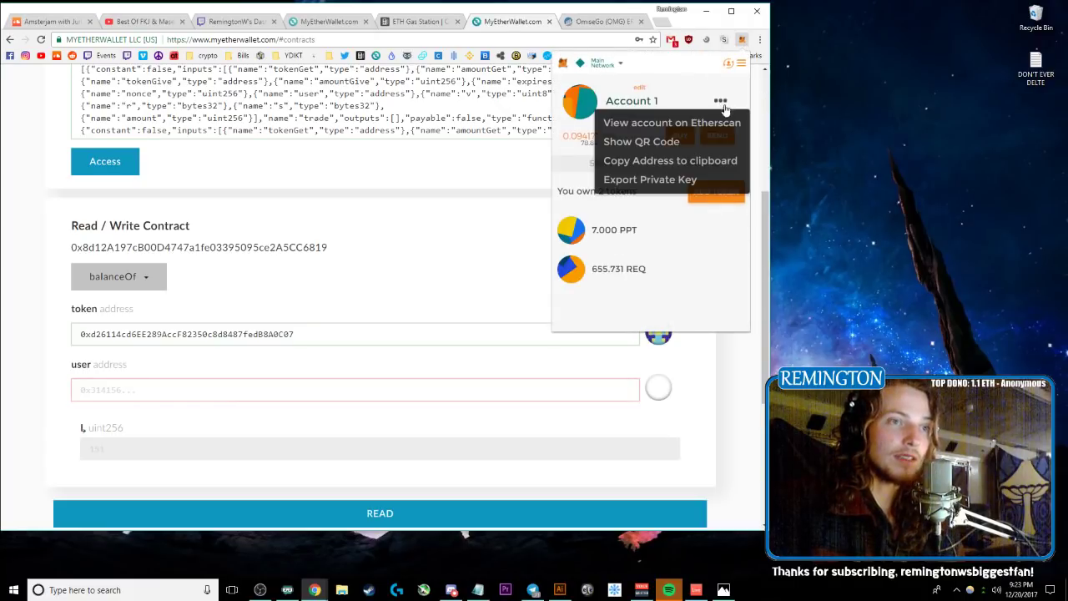
{"action": "left_click", "coordinate": [675, 164]}
{"action": "left_click", "coordinate": [399, 289]}
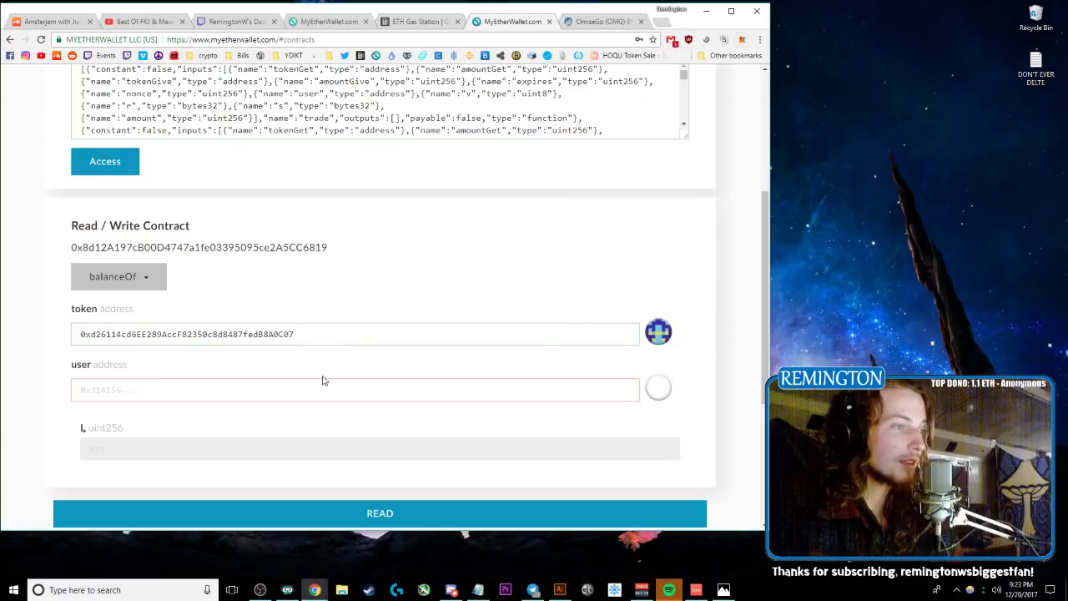
{"action": "left_click", "coordinate": [314, 382]}
{"action": "key", "text": "ctrl+v"}
Step: Read the token balance from the contract and select the whole returned uint256 value
{"action": "scroll", "coordinate": [476, 325], "scroll_direction": "down", "scroll_amount": 2}
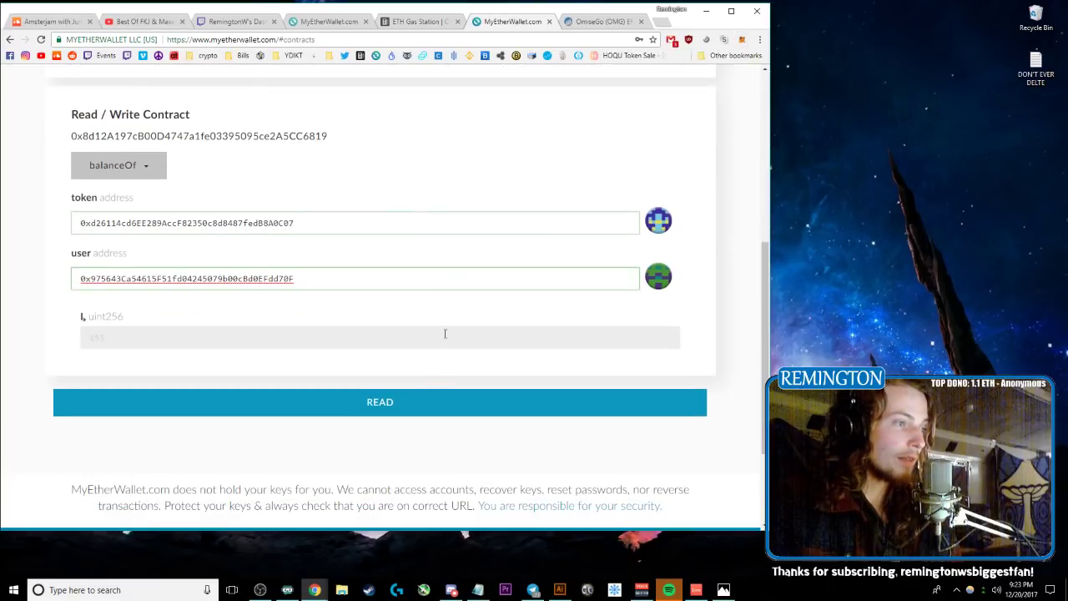
{"action": "left_click", "coordinate": [398, 404]}
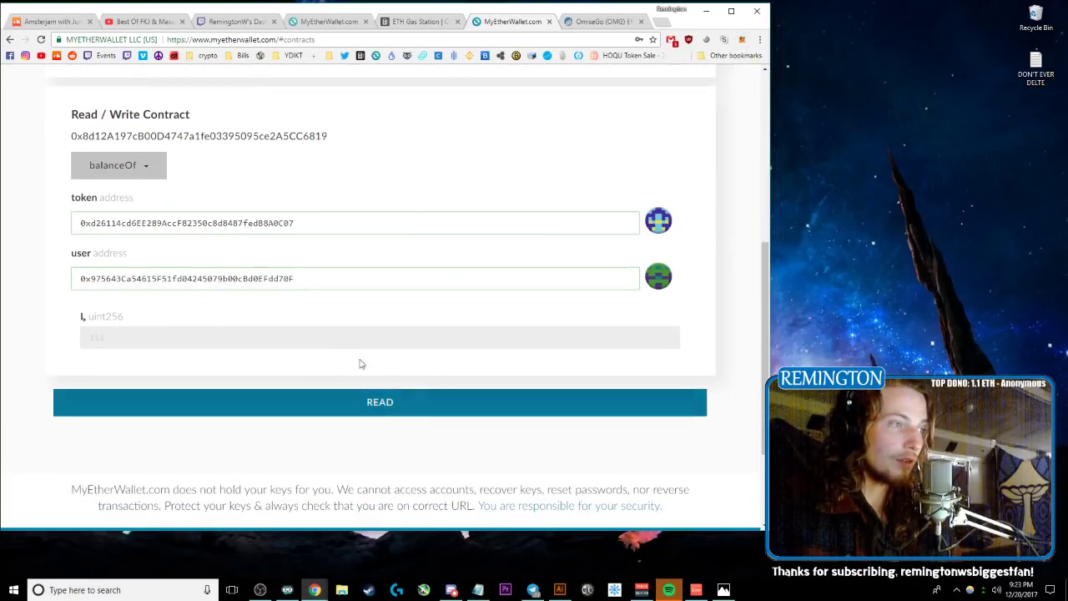
{"action": "left_click_drag", "start_coordinate": [207, 337], "coordinate": [41, 341]}
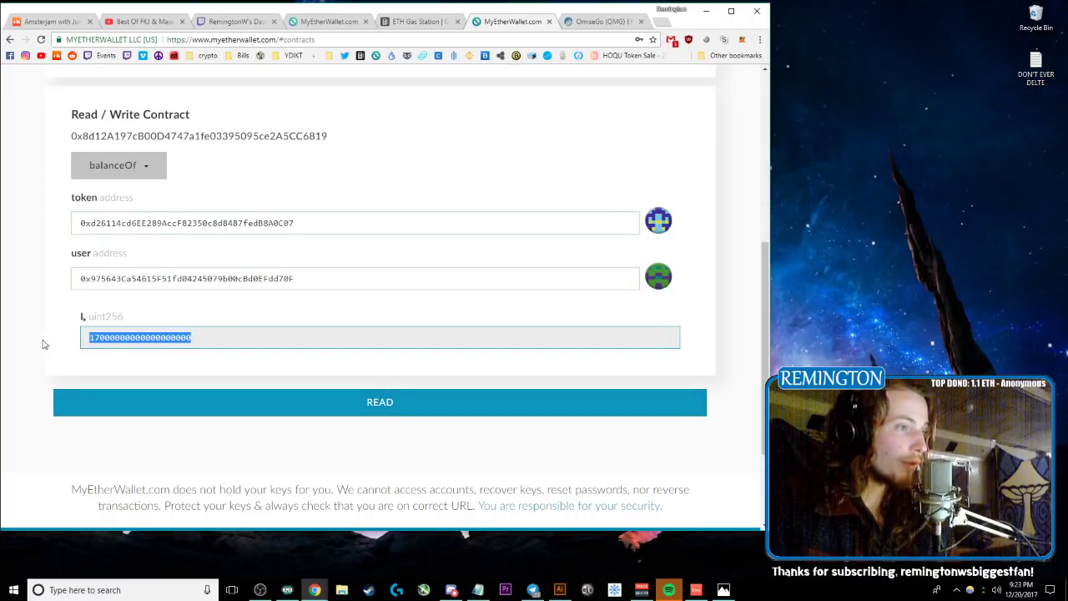
{"action": "left_click", "coordinate": [56, 348]}
{"action": "left_click", "coordinate": [92, 336]}
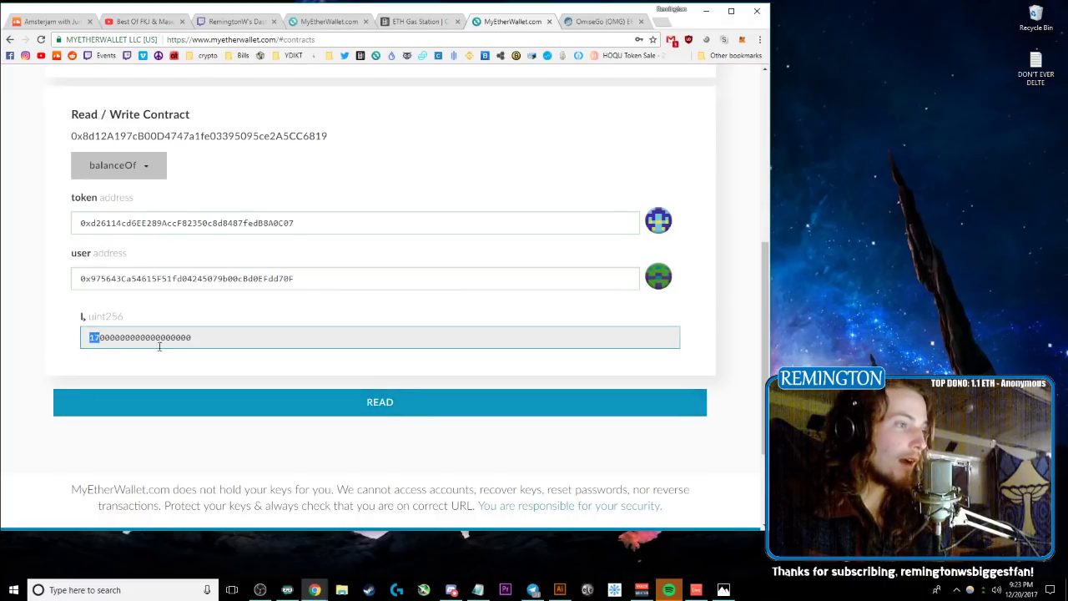
{"action": "left_click_drag", "start_coordinate": [209, 336], "coordinate": [88, 336]}
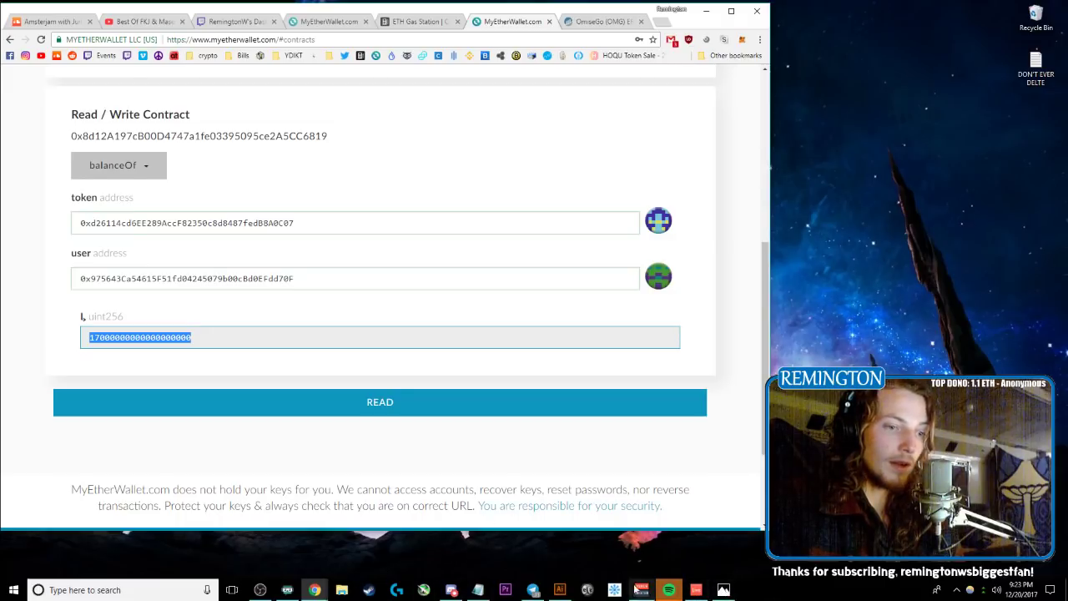
Step: Copy the returned uint256 balance into the untitled Notepad note as a new entry and move the note clear of the contract form
{"action": "left_click", "coordinate": [451, 590]}
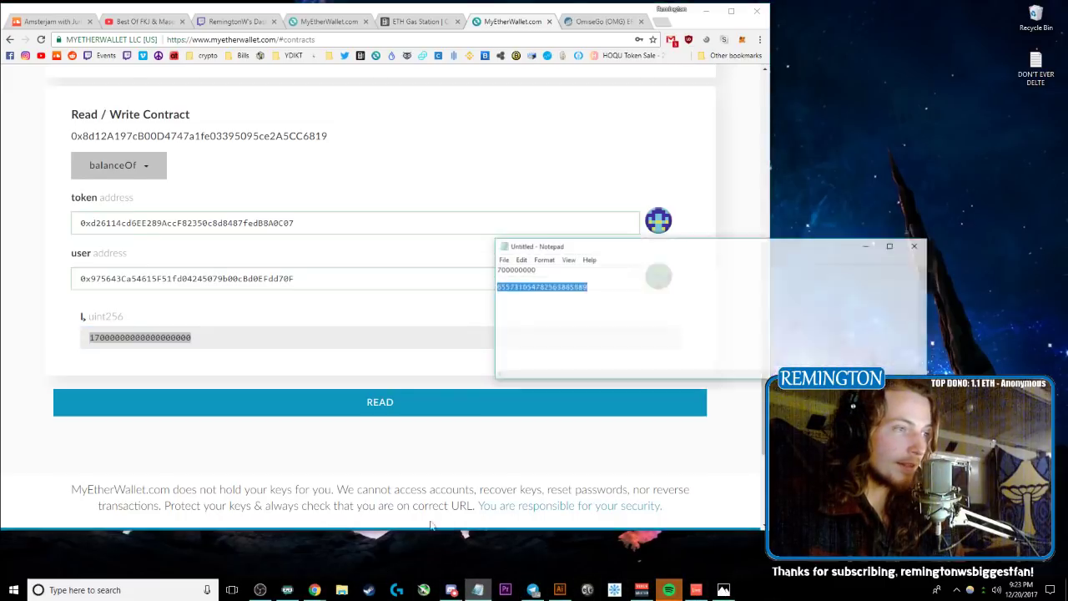
{"action": "right_click", "coordinate": [185, 342]}
{"action": "left_click", "coordinate": [215, 349]}
{"action": "left_click", "coordinate": [801, 319]}
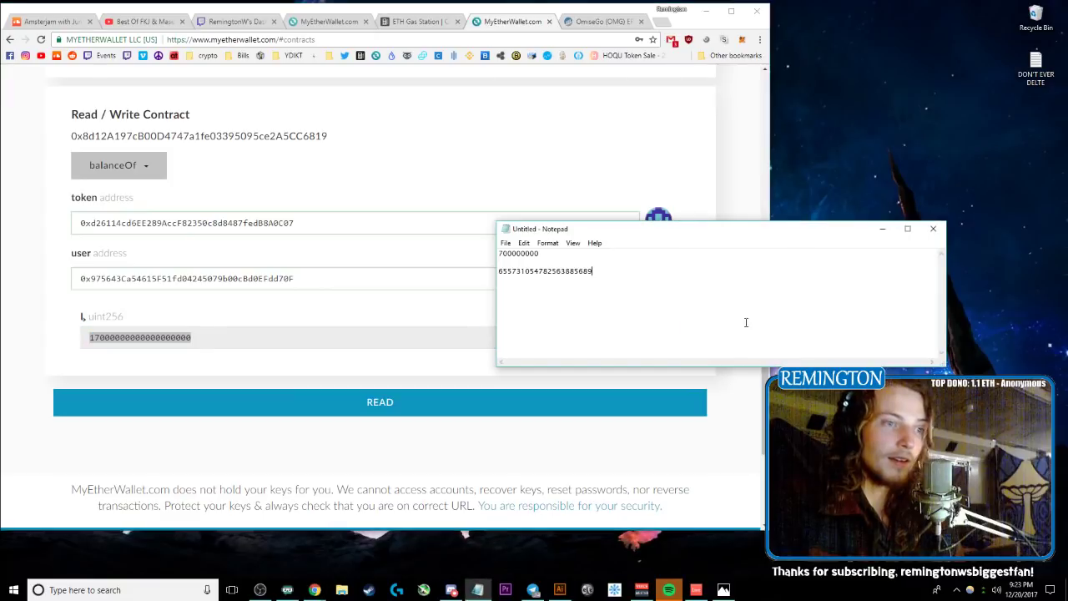
{"action": "key", "text": "ctrl+v"}
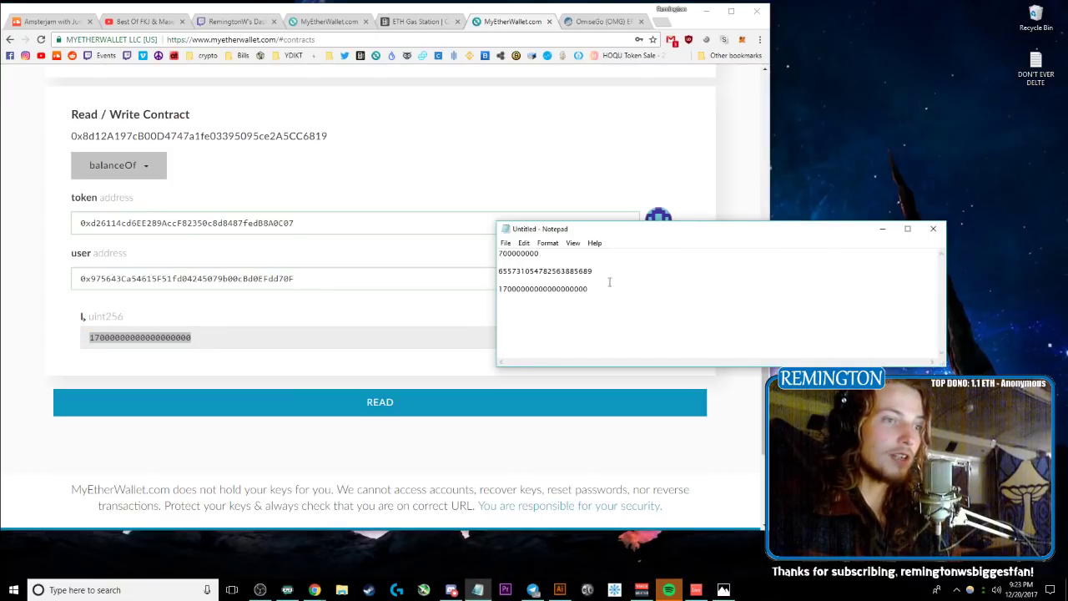
{"action": "left_click_drag", "start_coordinate": [669, 229], "coordinate": [944, 218]}
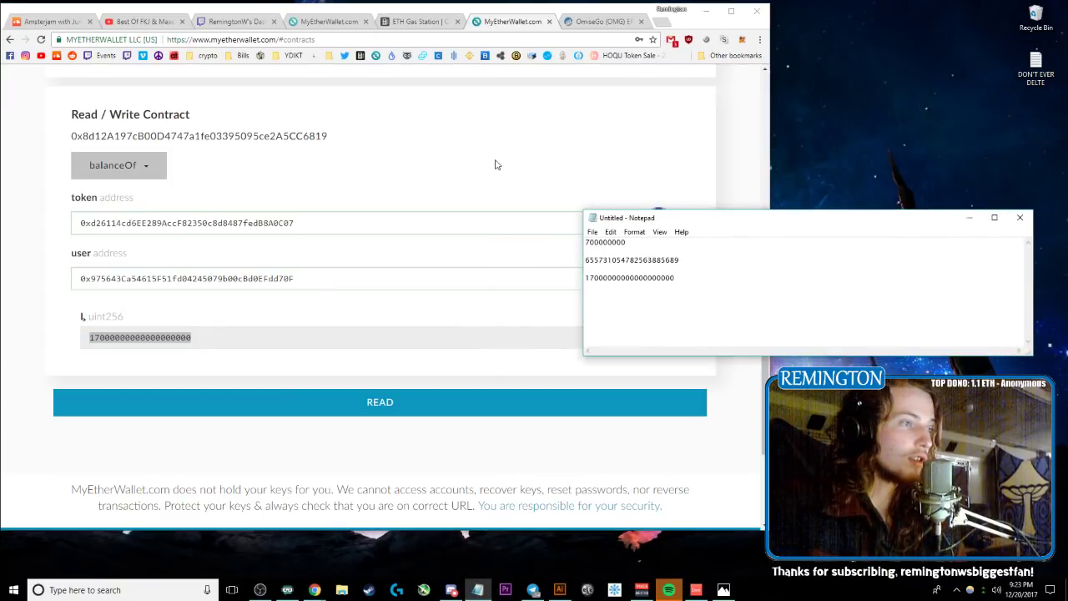
Step: Switch the EtherDelta contract function from balanceOf to withdrawToken
{"action": "left_click", "coordinate": [173, 181]}
{"action": "left_click", "coordinate": [156, 171]}
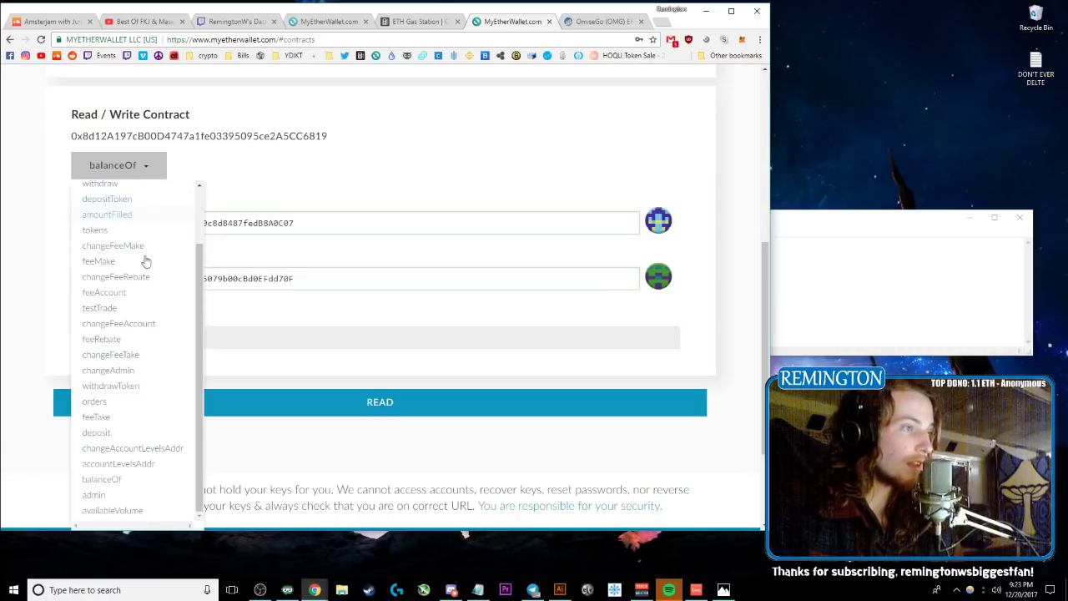
{"action": "scroll", "coordinate": [131, 472], "scroll_direction": "down", "scroll_amount": 1}
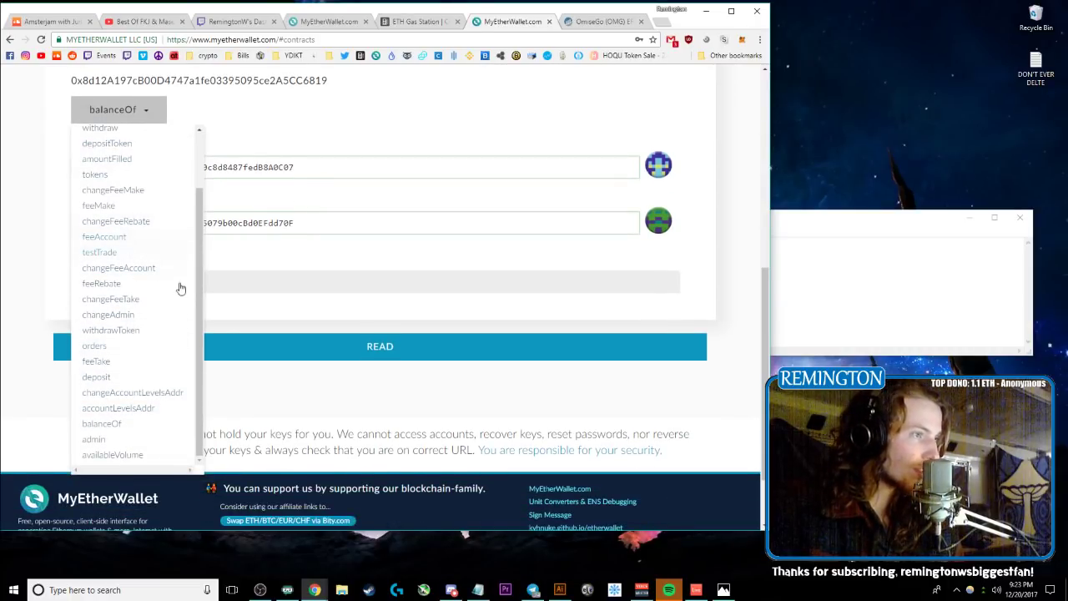
{"action": "scroll", "coordinate": [141, 262], "scroll_direction": "up", "scroll_amount": 1}
{"action": "scroll", "coordinate": [133, 361], "scroll_direction": "up", "scroll_amount": 1}
{"action": "left_click", "coordinate": [123, 393]}
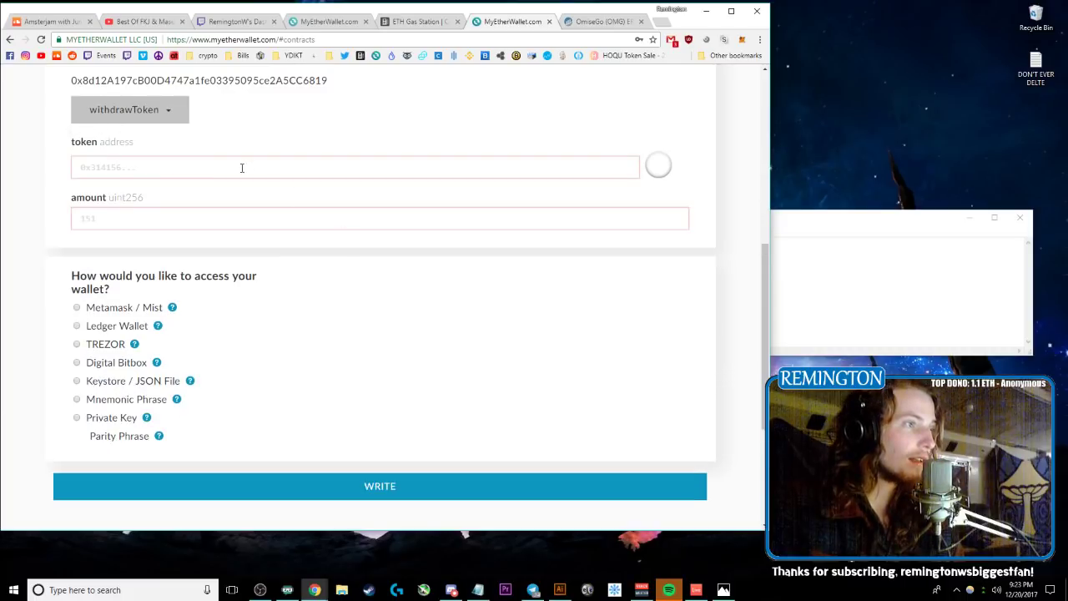
Step: Copy the OmiseGo contract address from its Etherscan page and paste it as the token address of the withdrawToken form
{"action": "left_click", "coordinate": [419, 20]}
{"action": "left_click", "coordinate": [334, 22]}
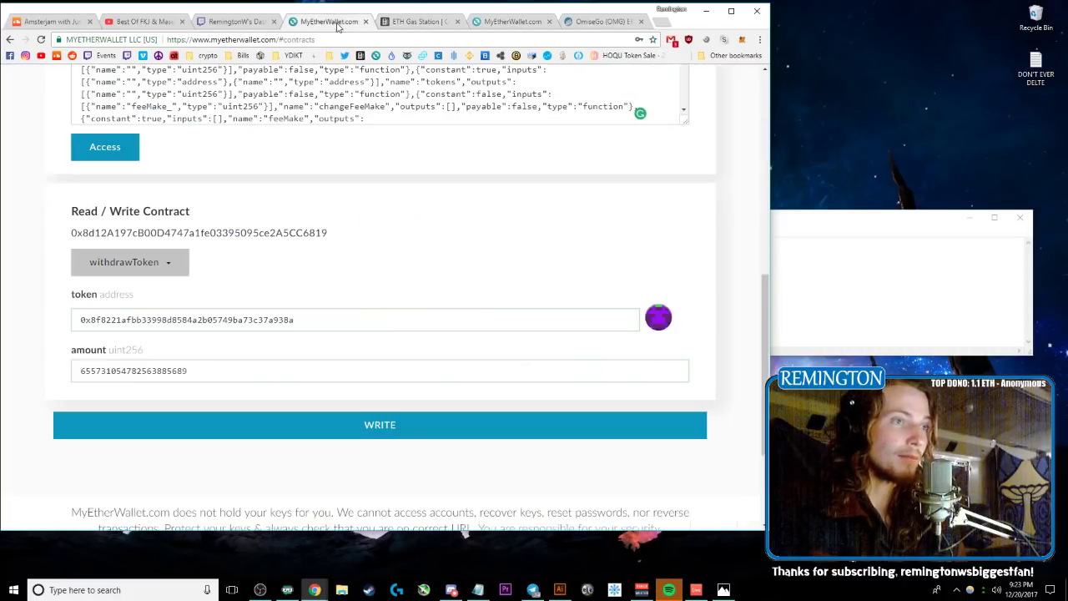
{"action": "left_click", "coordinate": [599, 21]}
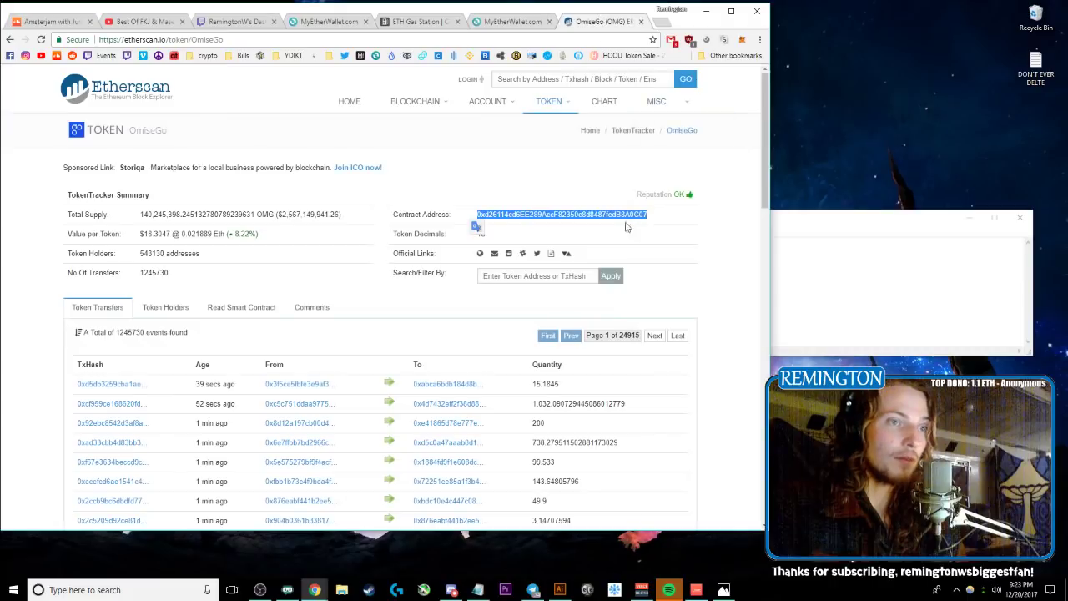
{"action": "right_click", "coordinate": [589, 212]}
{"action": "left_click", "coordinate": [644, 297]}
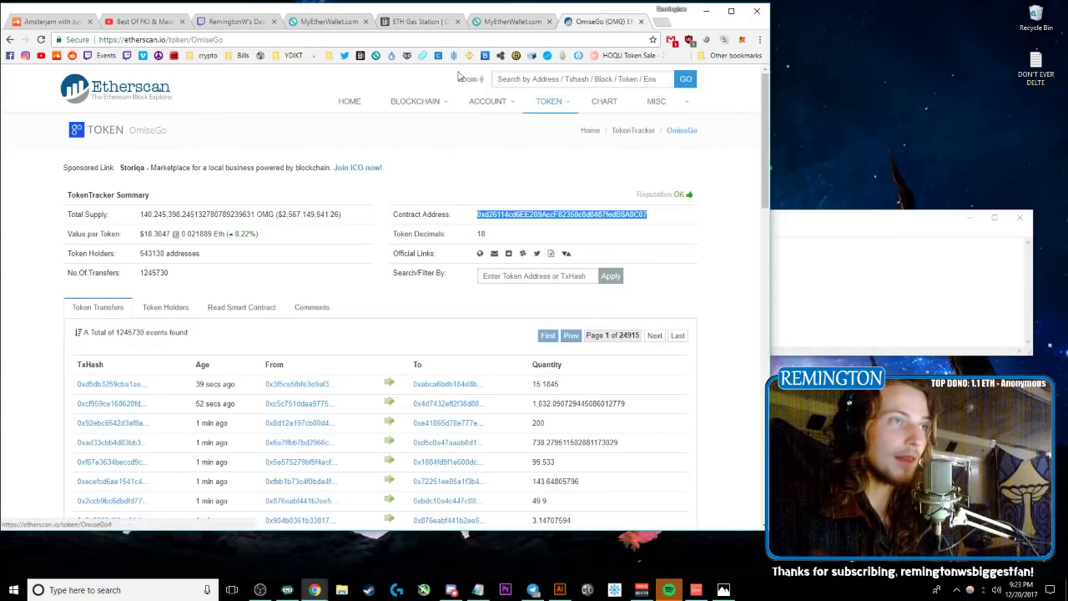
{"action": "left_click", "coordinate": [419, 21]}
{"action": "left_click", "coordinate": [512, 21]}
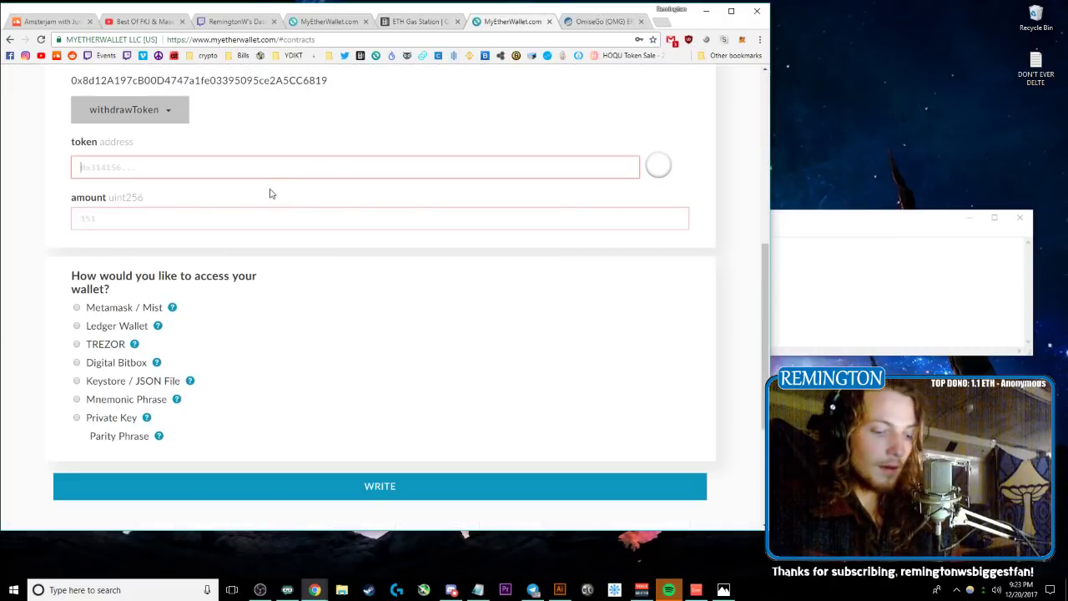
{"action": "key", "text": "ctrl+v"}
Step: Copy the OmiseGo balance noted in Notepad and paste it as the uint256 amount to withdraw
{"action": "left_click_drag", "start_coordinate": [703, 277], "coordinate": [546, 276]}
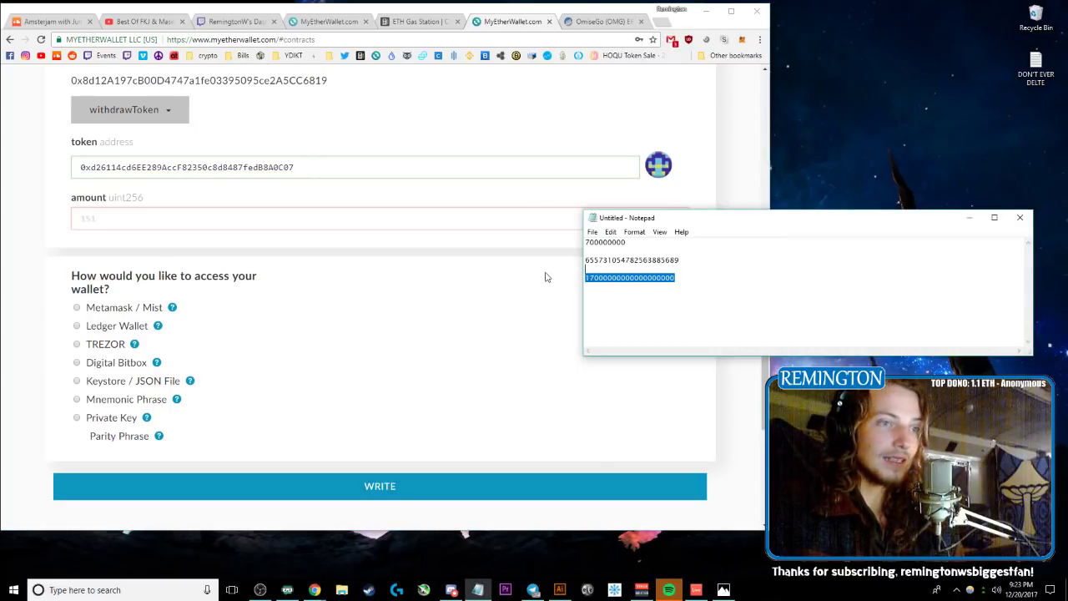
{"action": "left_click", "coordinate": [337, 219]}
{"action": "key", "text": "ctrl+v"}
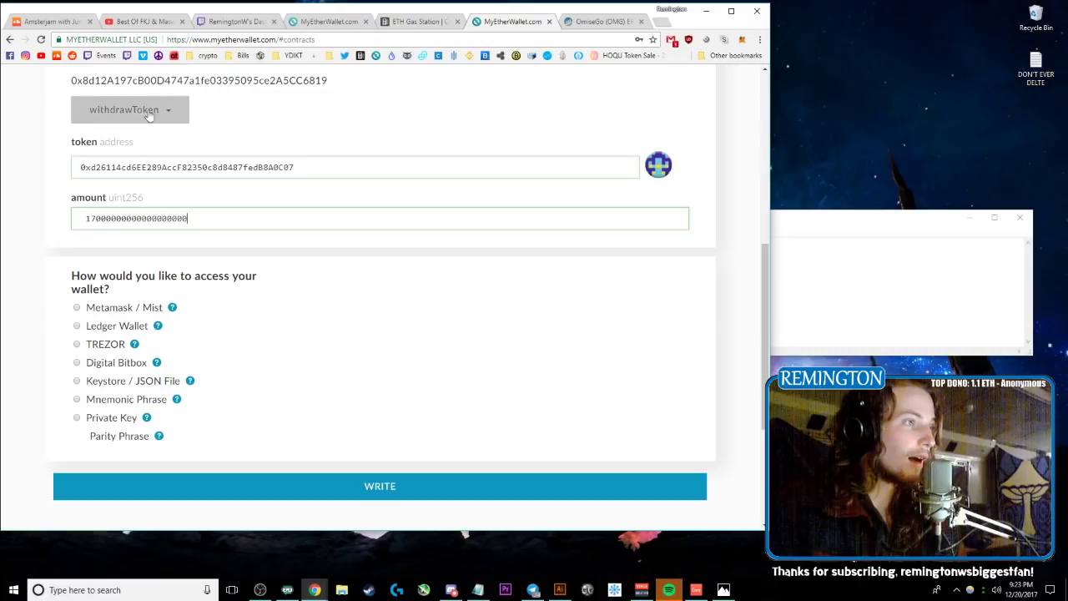
Step: Access the wallet through MetaMask and write the withdrawal to the contract, generating and confirming a transaction that sends 0 ETH with gas limit 63047
{"action": "left_click", "coordinate": [76, 307]}
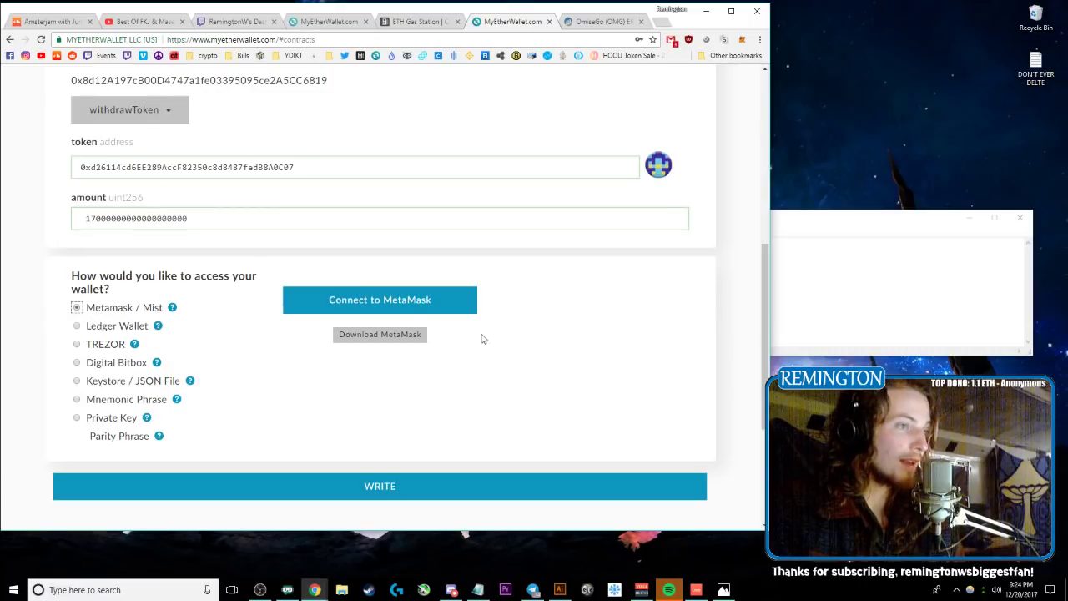
{"action": "left_click", "coordinate": [408, 308]}
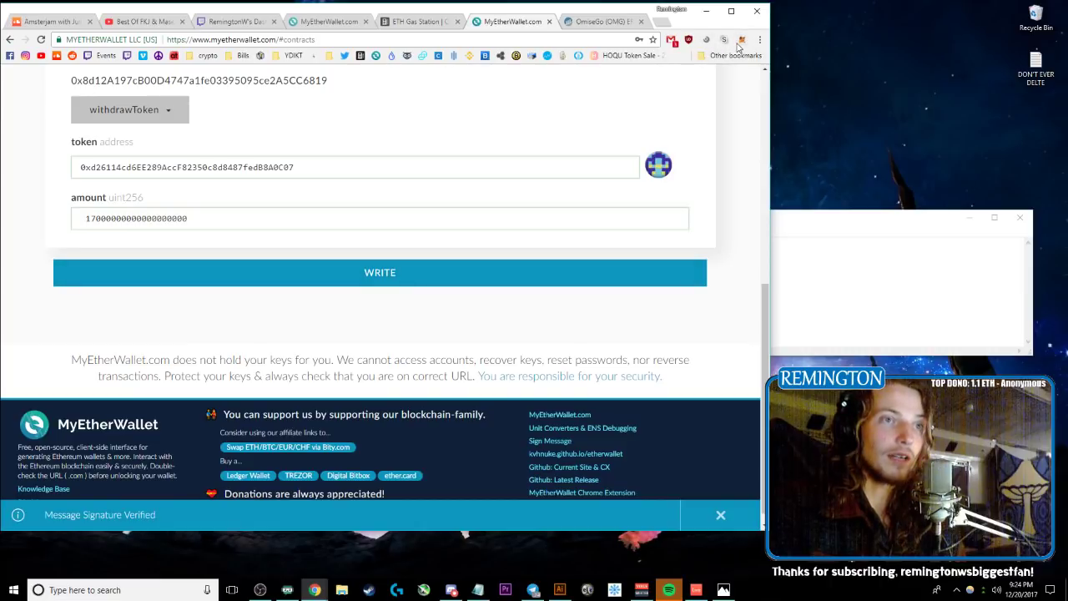
{"action": "left_click", "coordinate": [409, 275]}
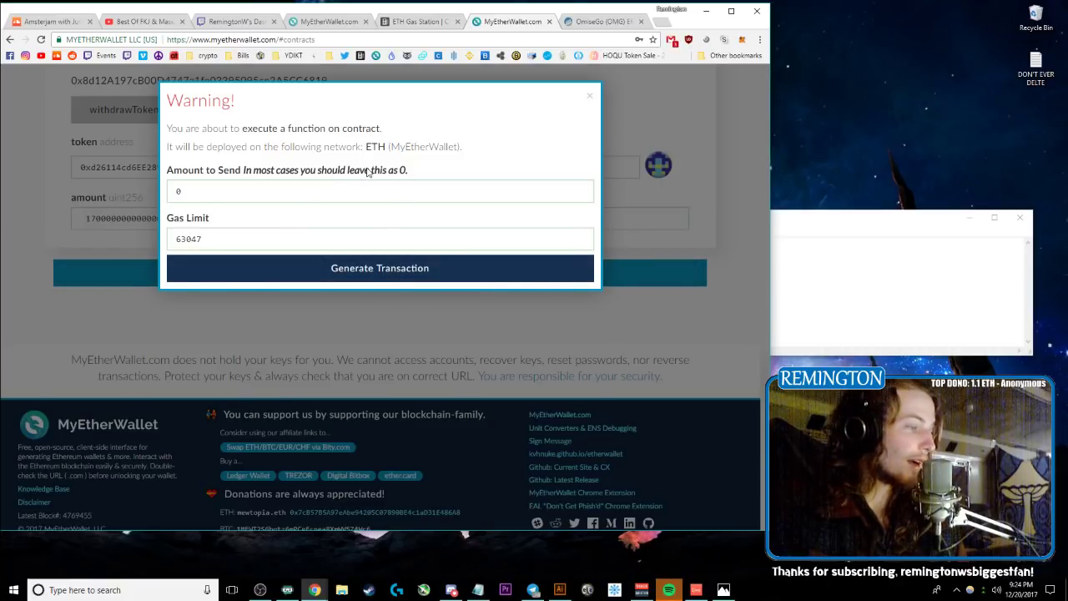
{"action": "left_click", "coordinate": [450, 267]}
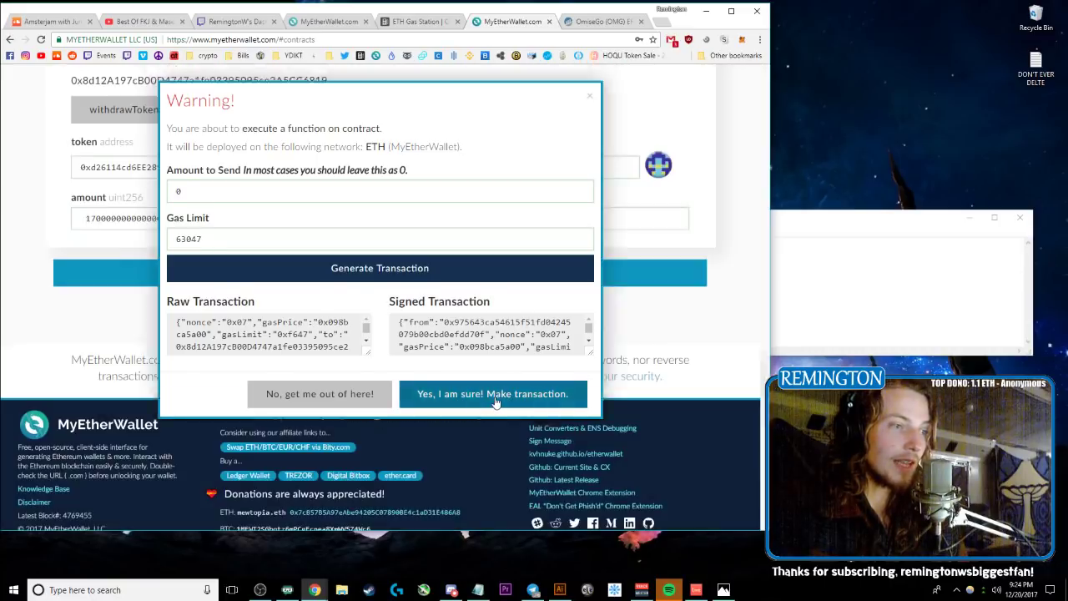
{"action": "left_click", "coordinate": [496, 403]}
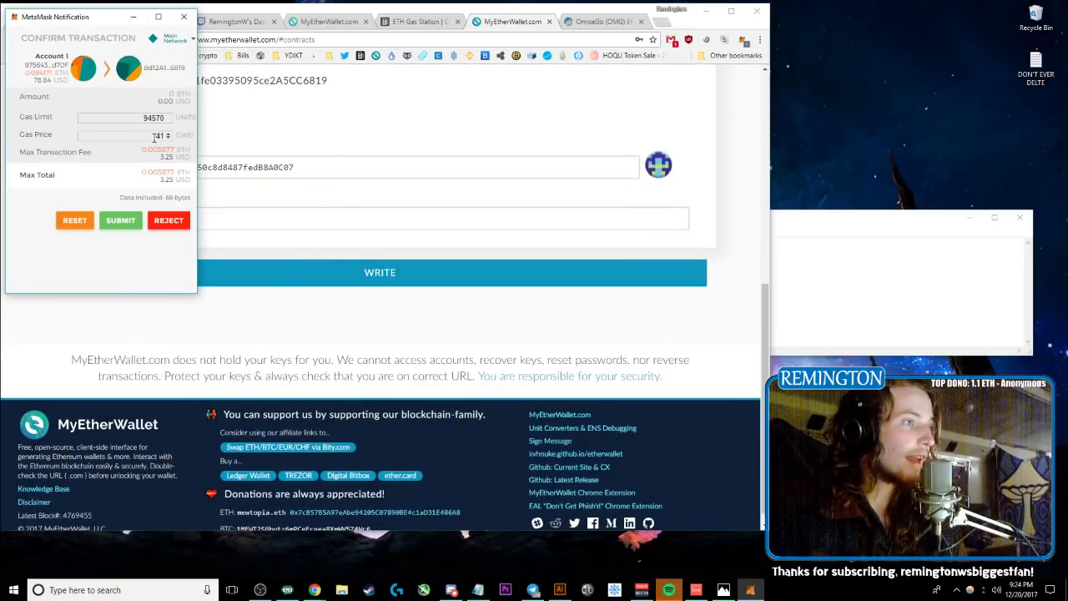
Step: Set the gas price to 40 gwei in the MetaMask confirmation and check the recommended gas prices on ETH Gas Station
{"action": "key", "text": "BackSpace"}
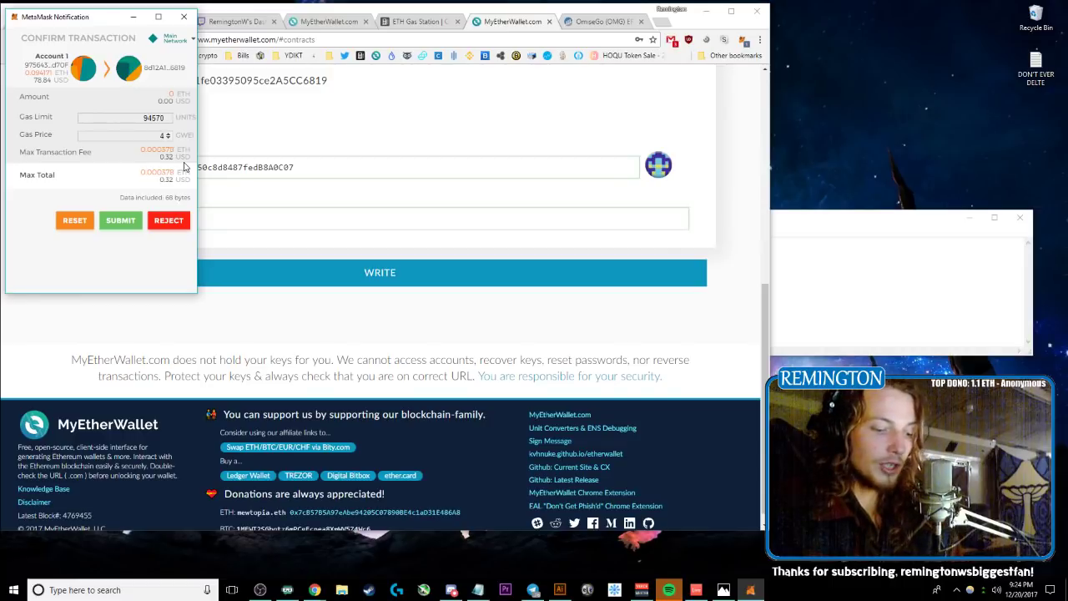
{"action": "type", "text": "0"}
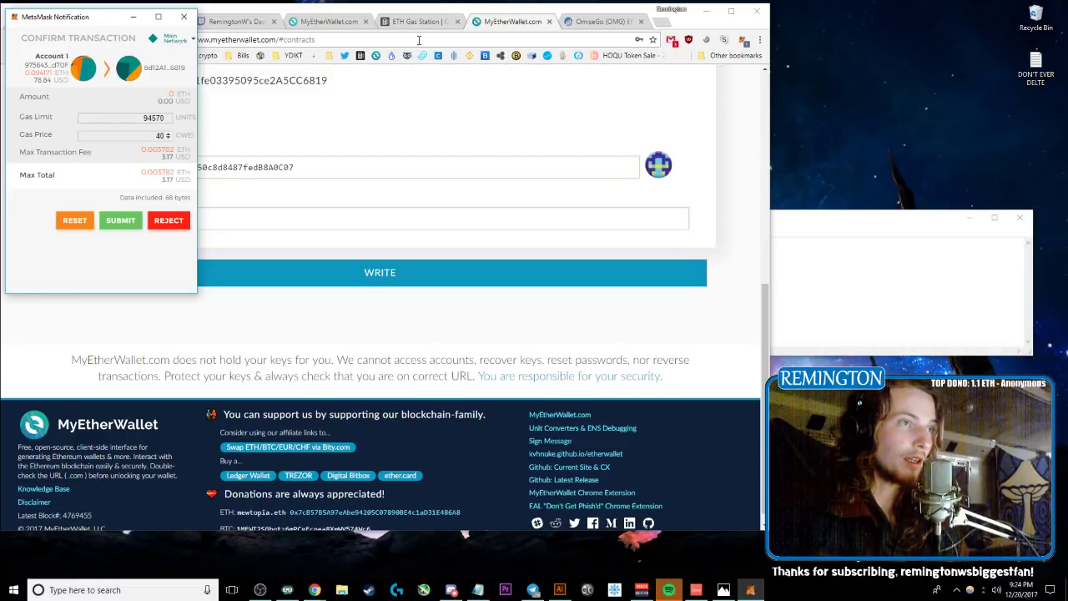
{"action": "left_click", "coordinate": [421, 21]}
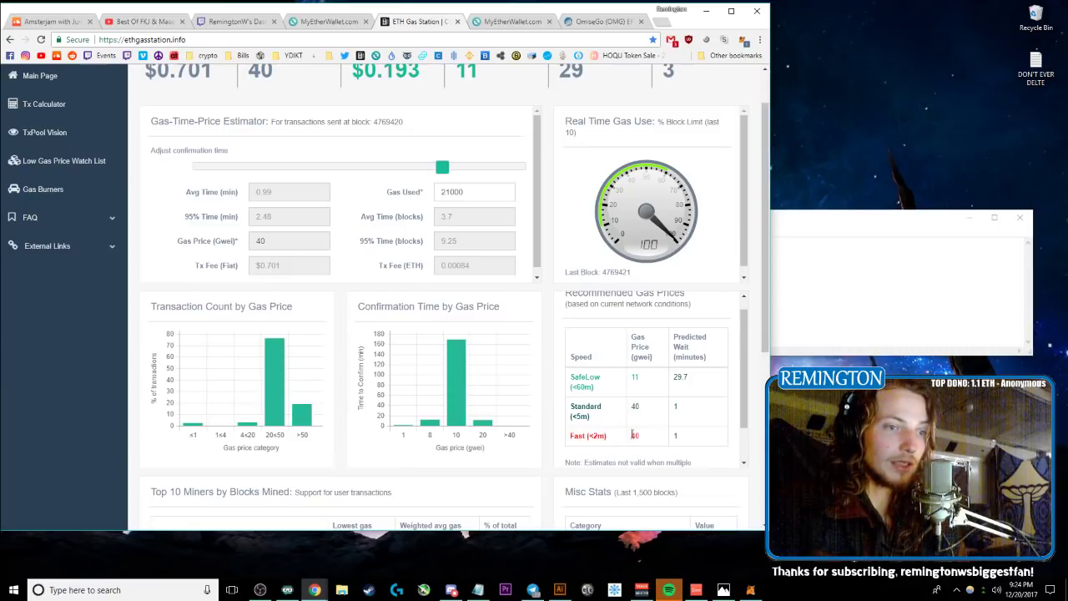
{"action": "left_click", "coordinate": [595, 22]}
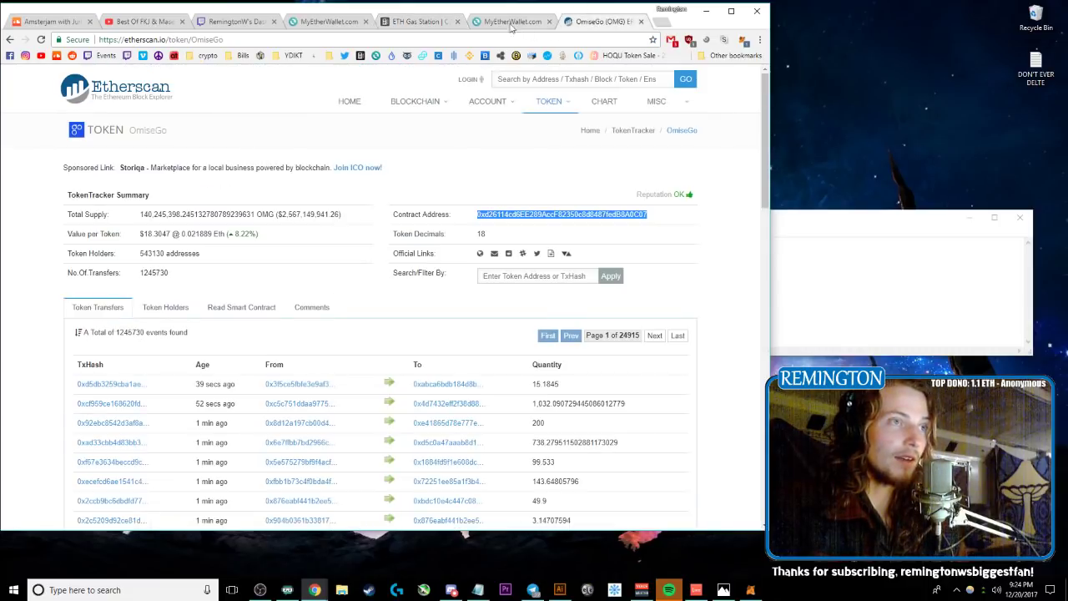
{"action": "left_click", "coordinate": [509, 23]}
Step: Reopen the pending withdrawal in MetaMask, set its gas price to 40 gwei and submit it
{"action": "left_click", "coordinate": [742, 39]}
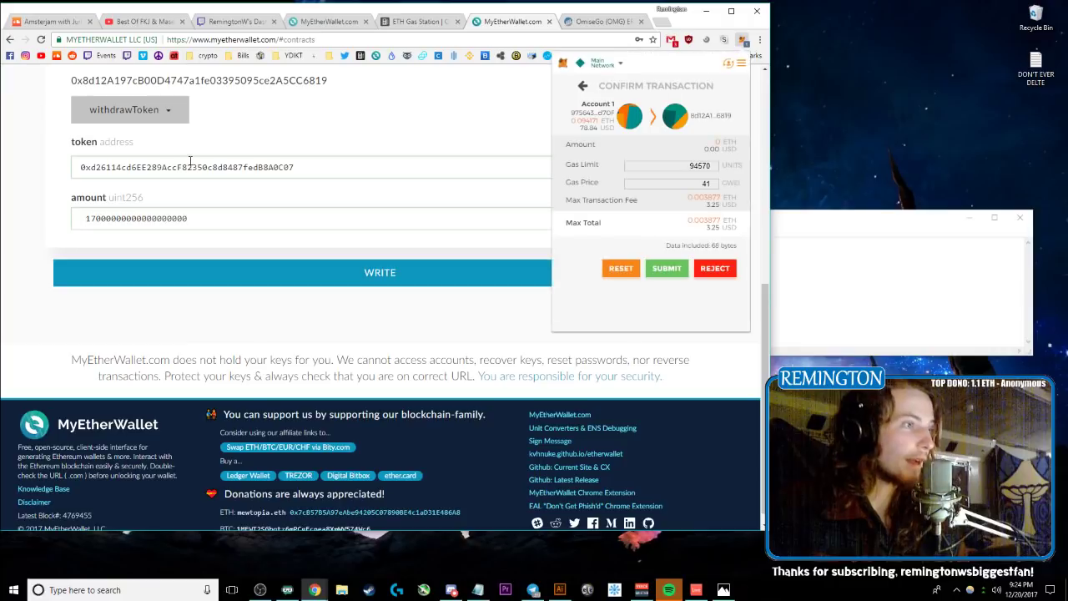
{"action": "left_click", "coordinate": [712, 185]}
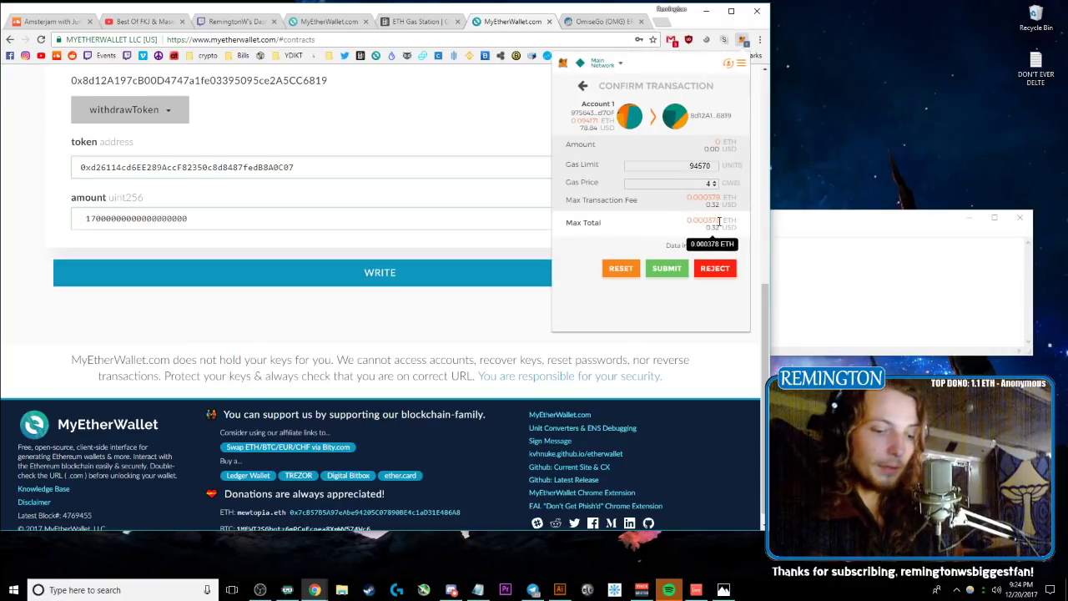
{"action": "left_click", "coordinate": [667, 268]}
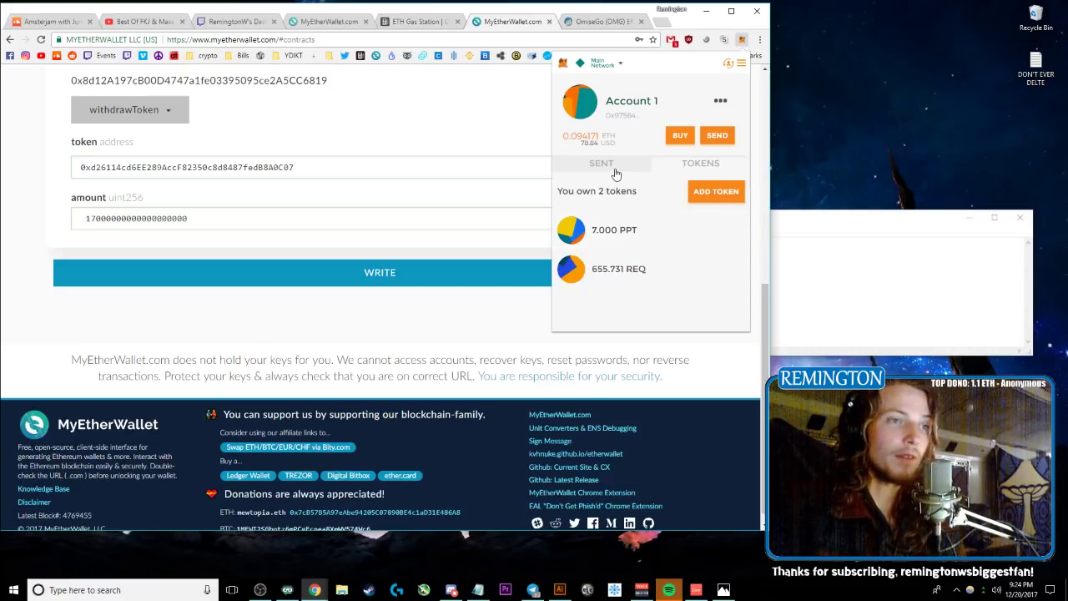
{"action": "left_click", "coordinate": [614, 174]}
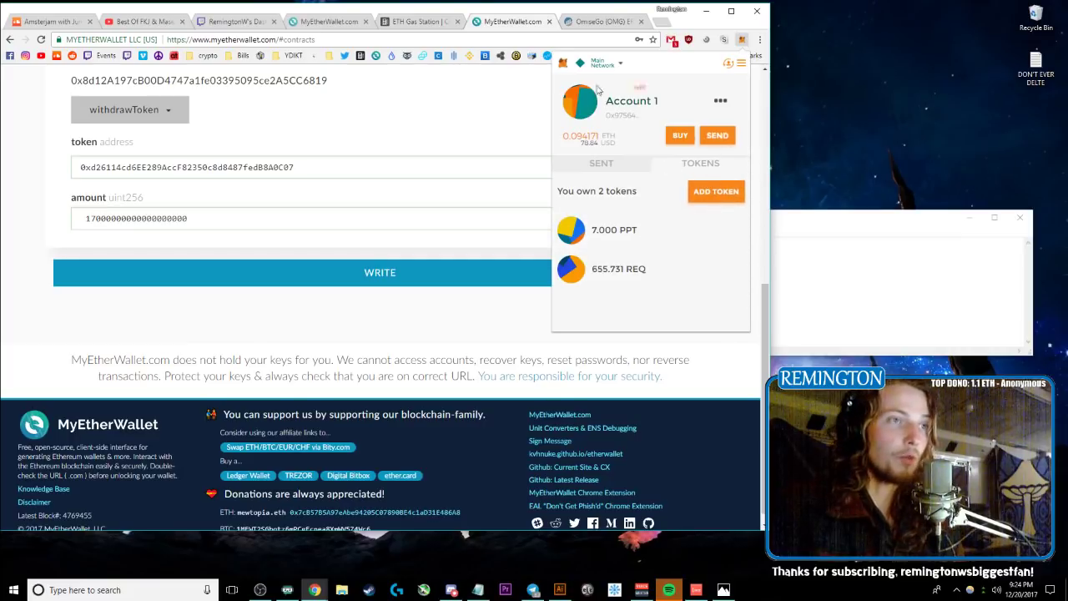
Step: Copy the OmiseGo contract address from Etherscan and add it to MetaMask as a token with symbol OMG and 18 decimals
{"action": "left_click", "coordinate": [598, 18]}
{"action": "right_click", "coordinate": [595, 215]}
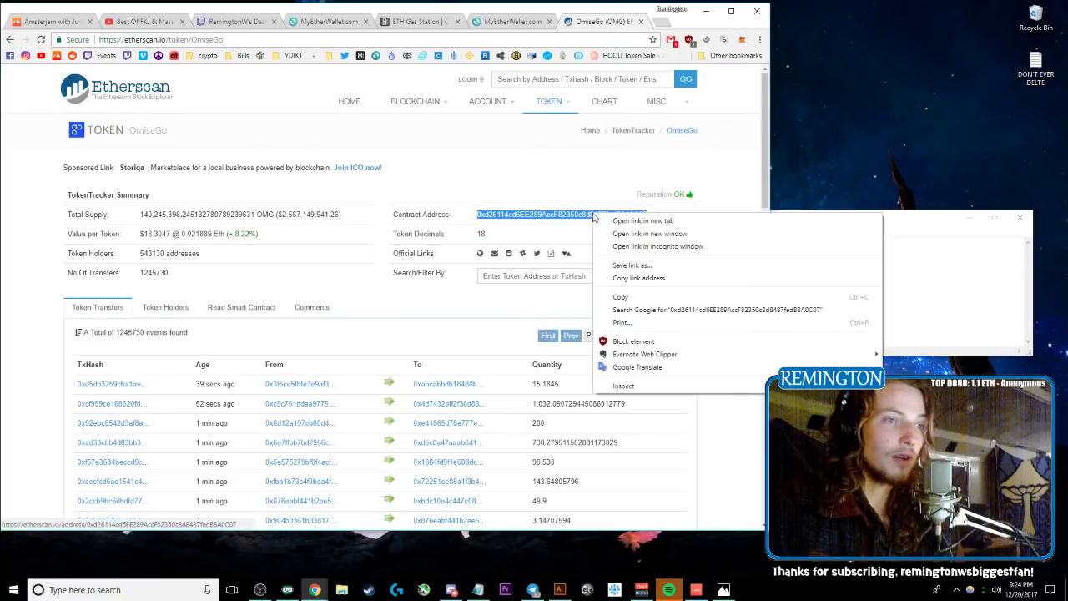
{"action": "left_click", "coordinate": [633, 297]}
{"action": "left_click", "coordinate": [741, 39]}
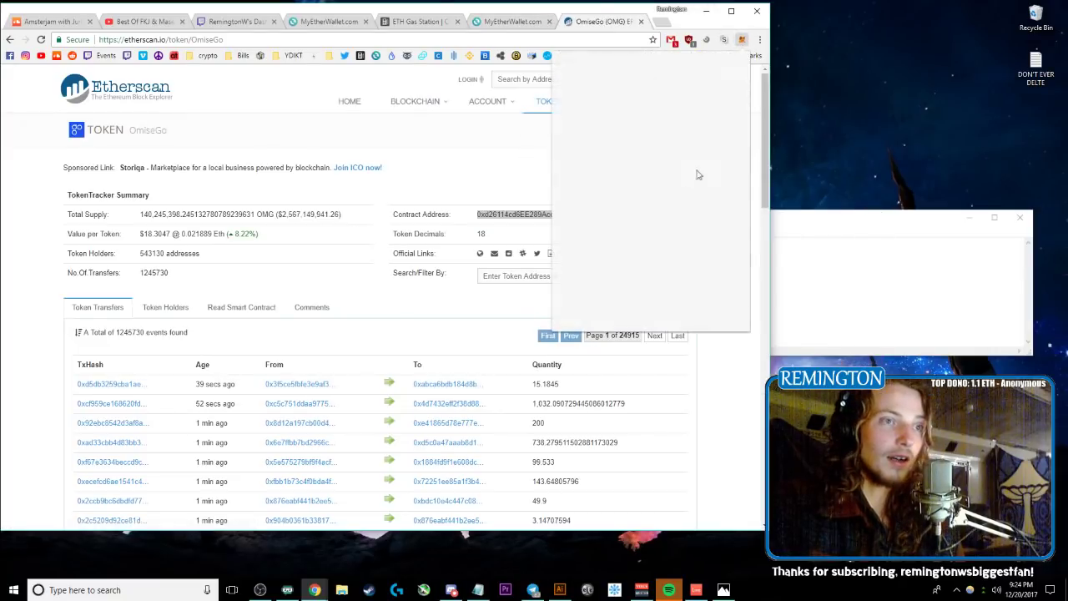
{"action": "left_click", "coordinate": [701, 203]}
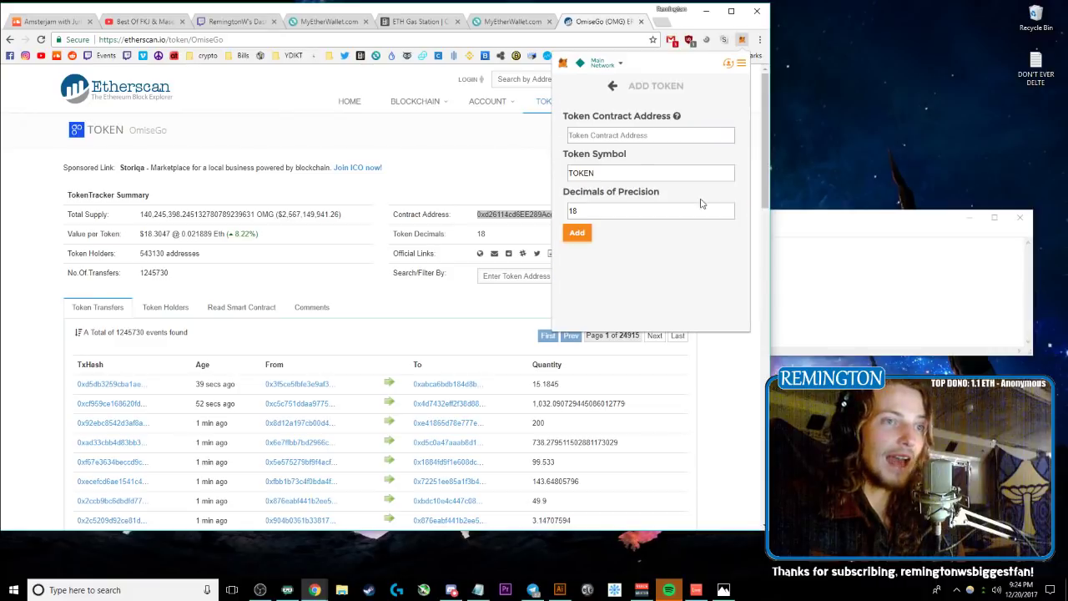
{"action": "left_click", "coordinate": [657, 139]}
{"action": "key", "text": "ctrl+v"}
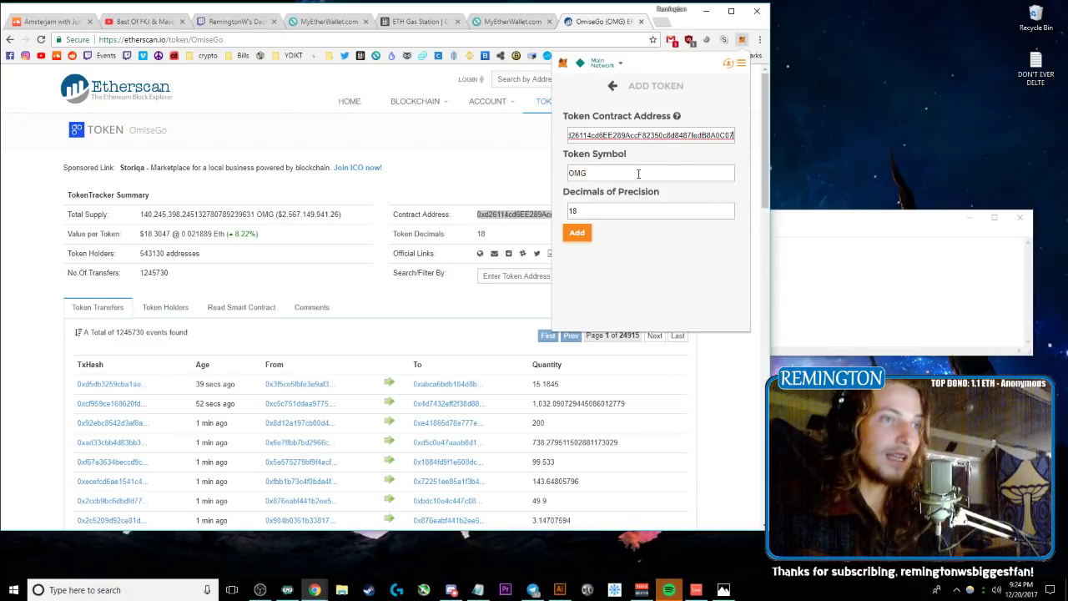
{"action": "left_click", "coordinate": [584, 235]}
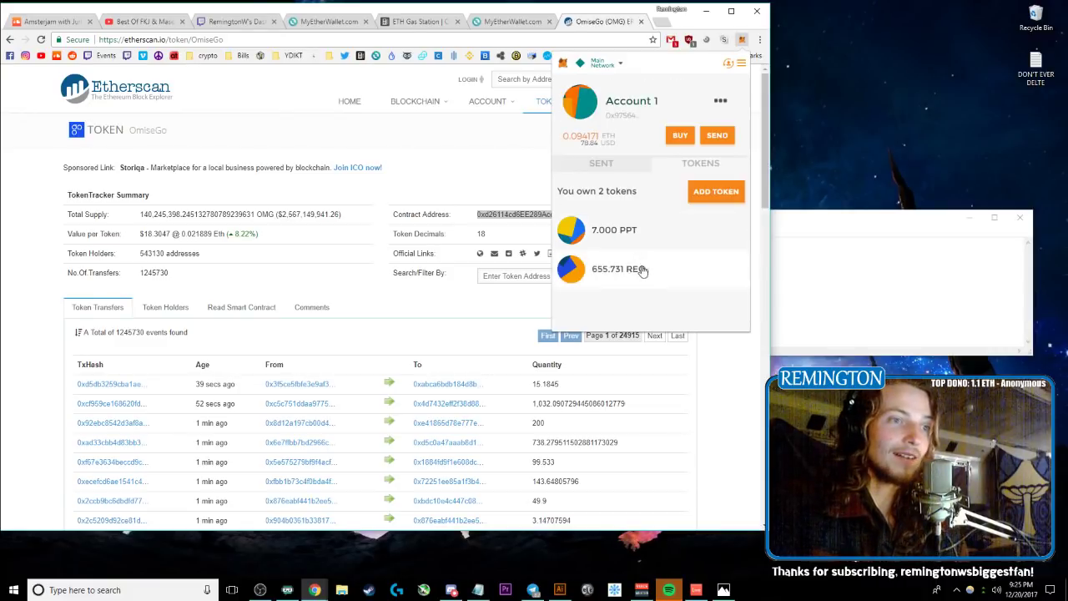
{"action": "left_click", "coordinate": [618, 167]}
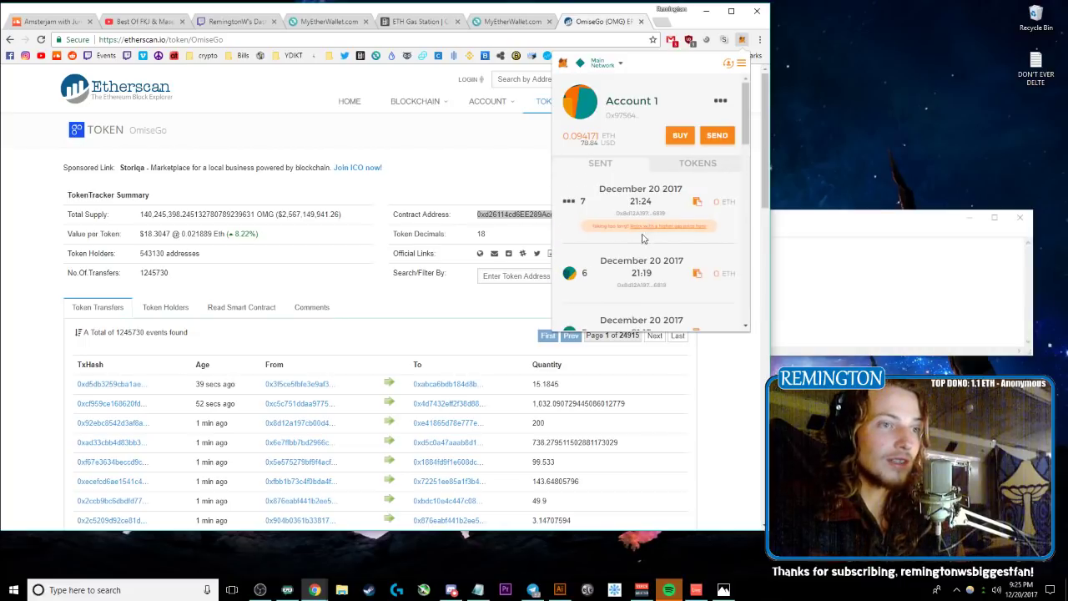
{"action": "left_click", "coordinate": [627, 226]}
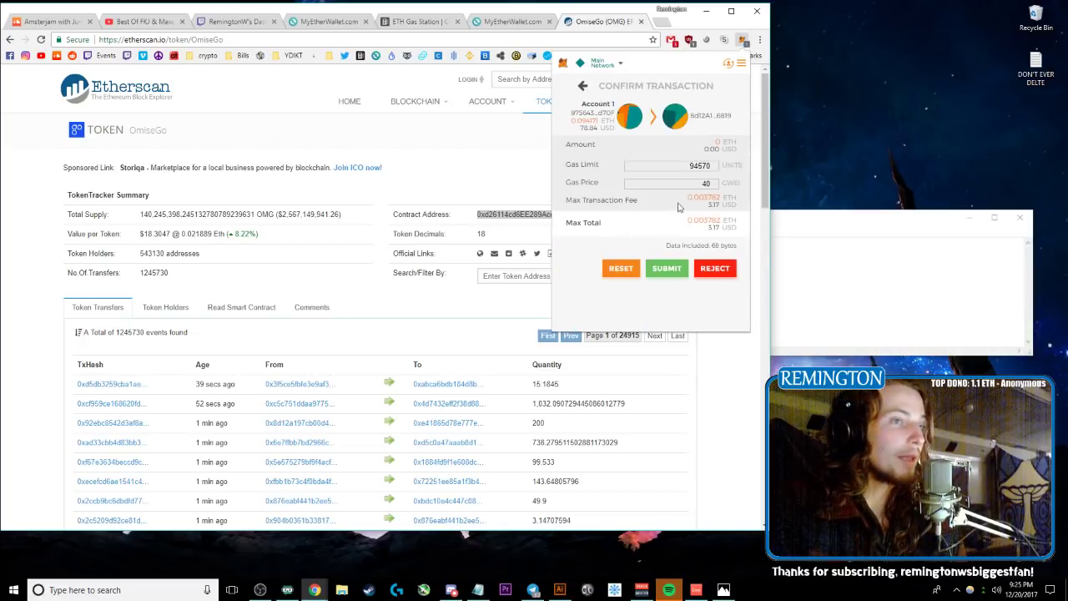
{"action": "left_click", "coordinate": [714, 268]}
Step: View Account 1's token list in MetaMask to check the OMG balance
{"action": "left_click", "coordinate": [699, 163]}
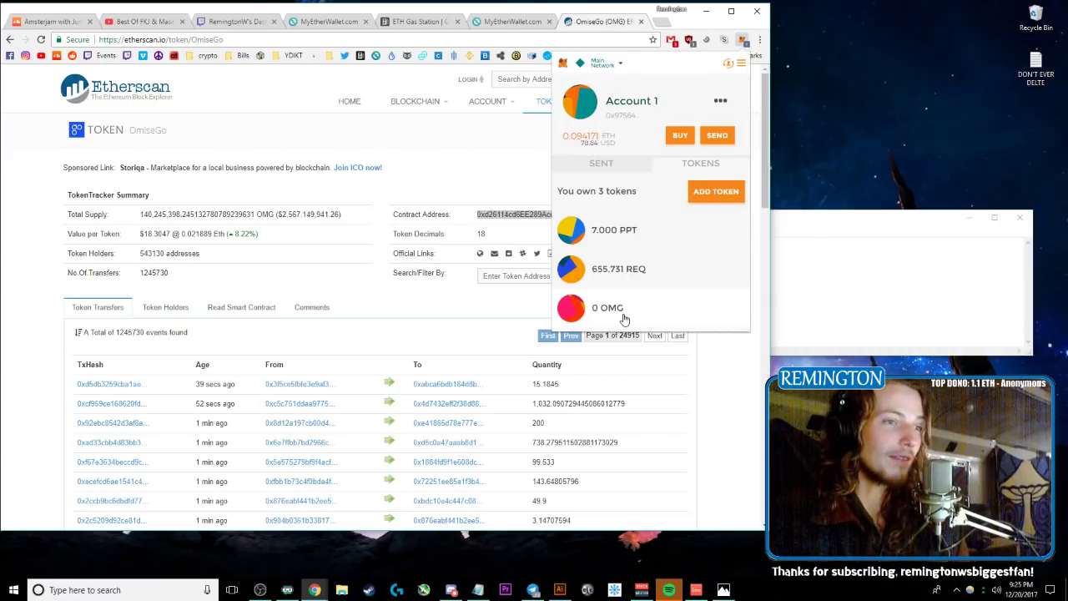
{"action": "left_click", "coordinate": [261, 590]}
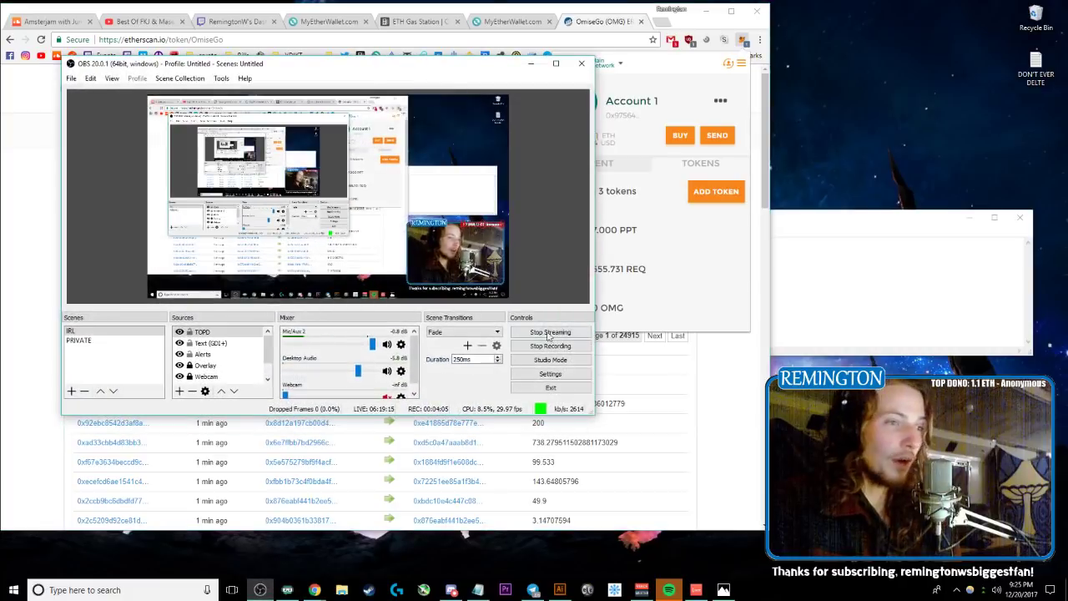